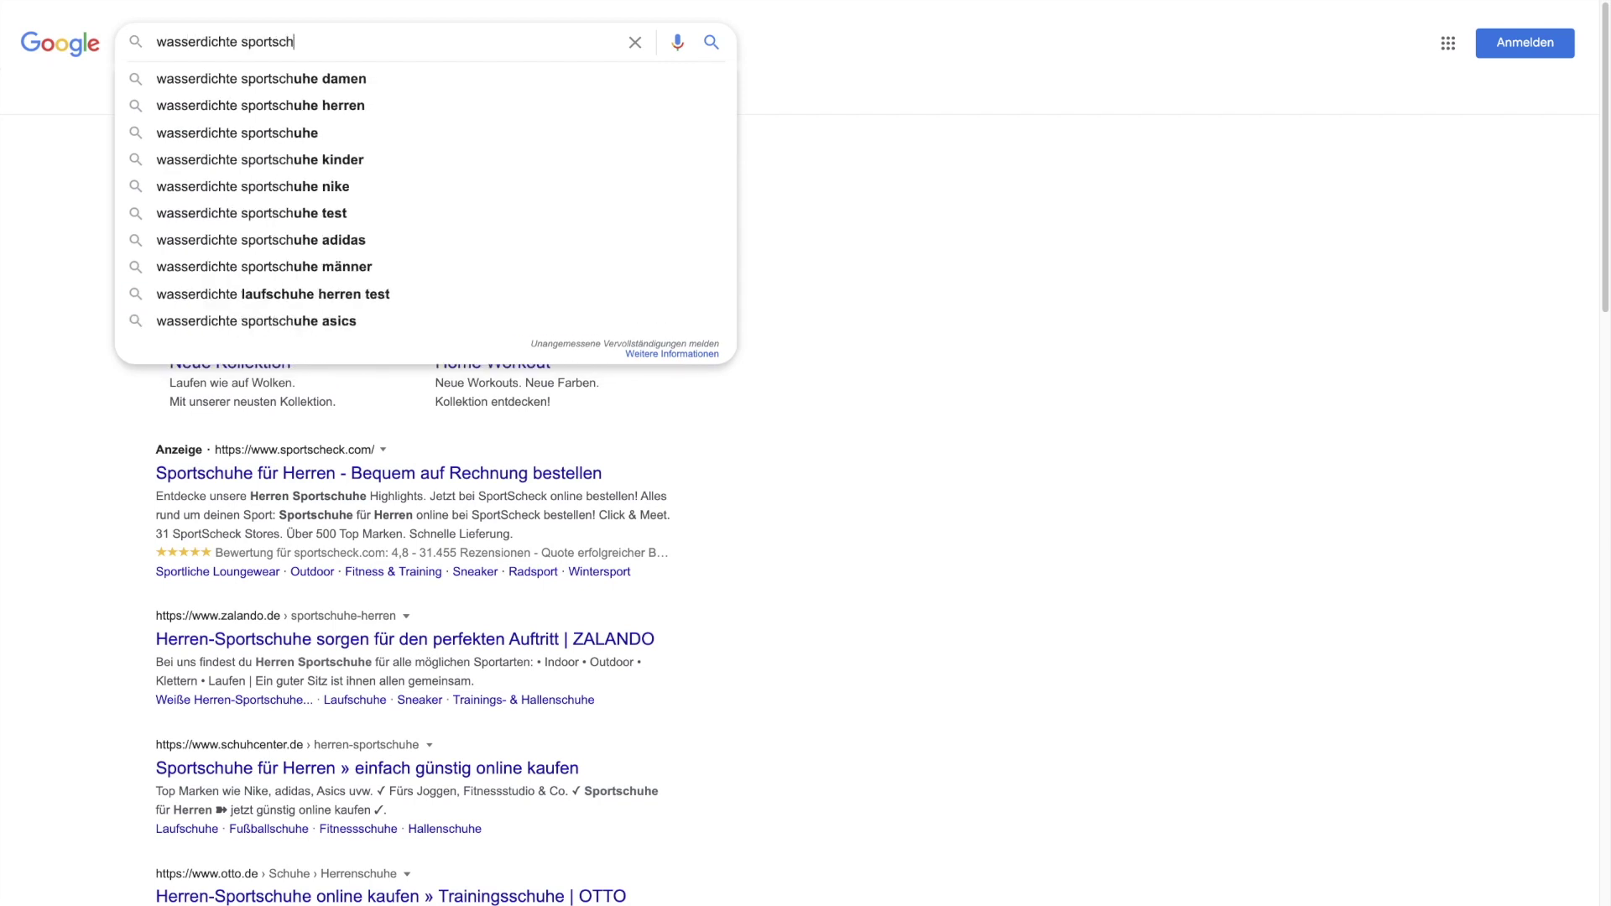
Search Google for the suggested query "wasserdichte schuhe herren mit klettverschluss".
type("e schuhe herren mit kl")
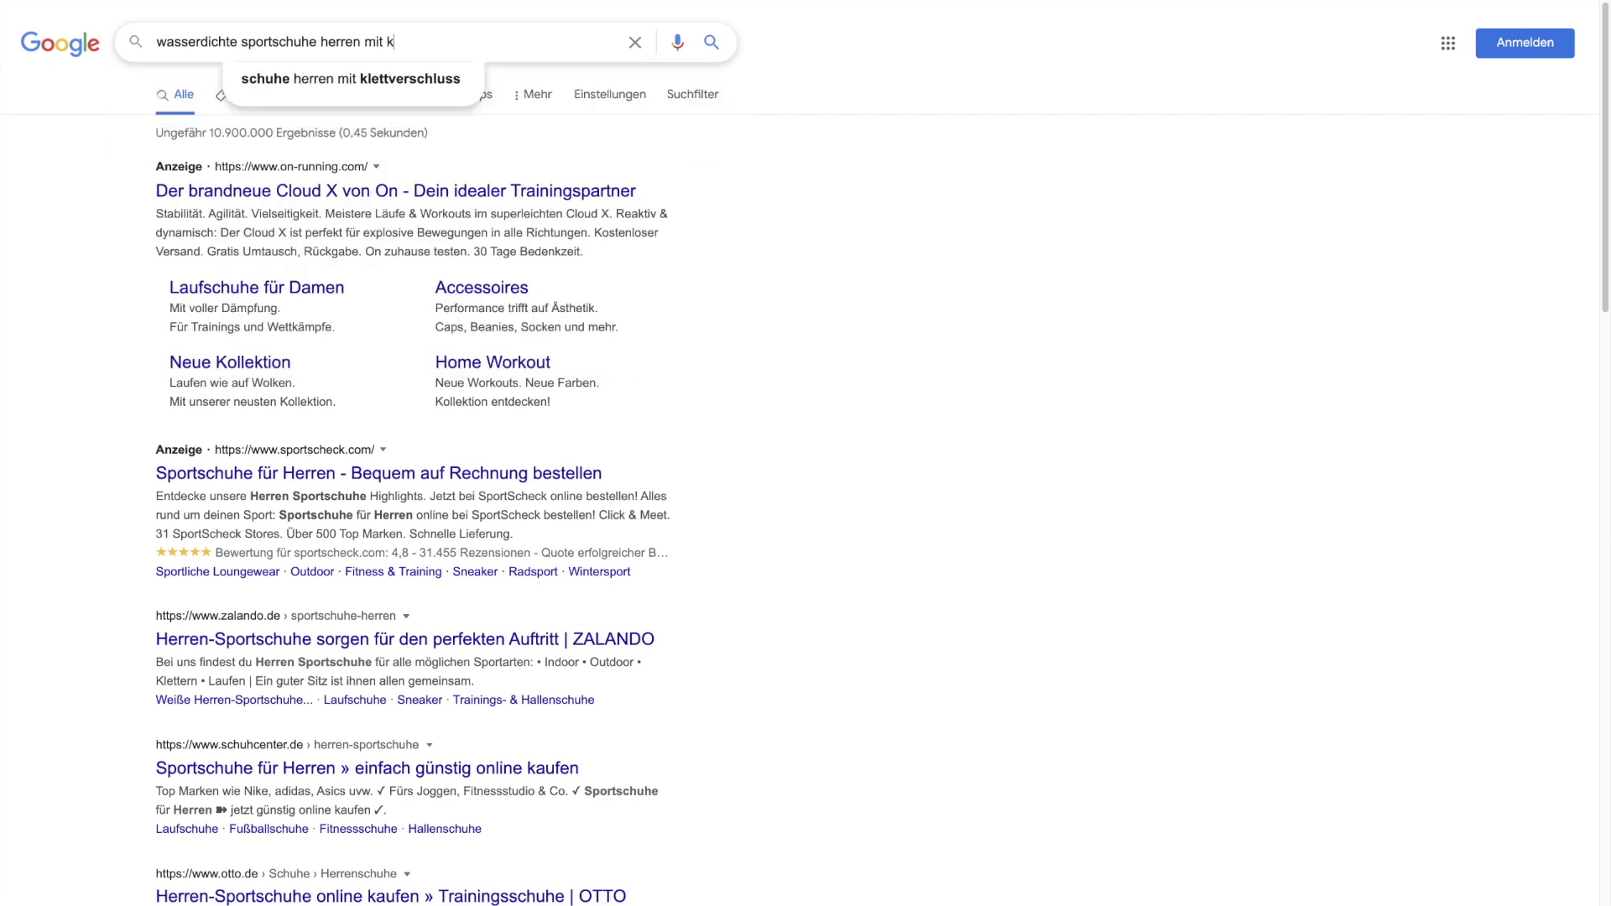
key("Down")
key("Return")
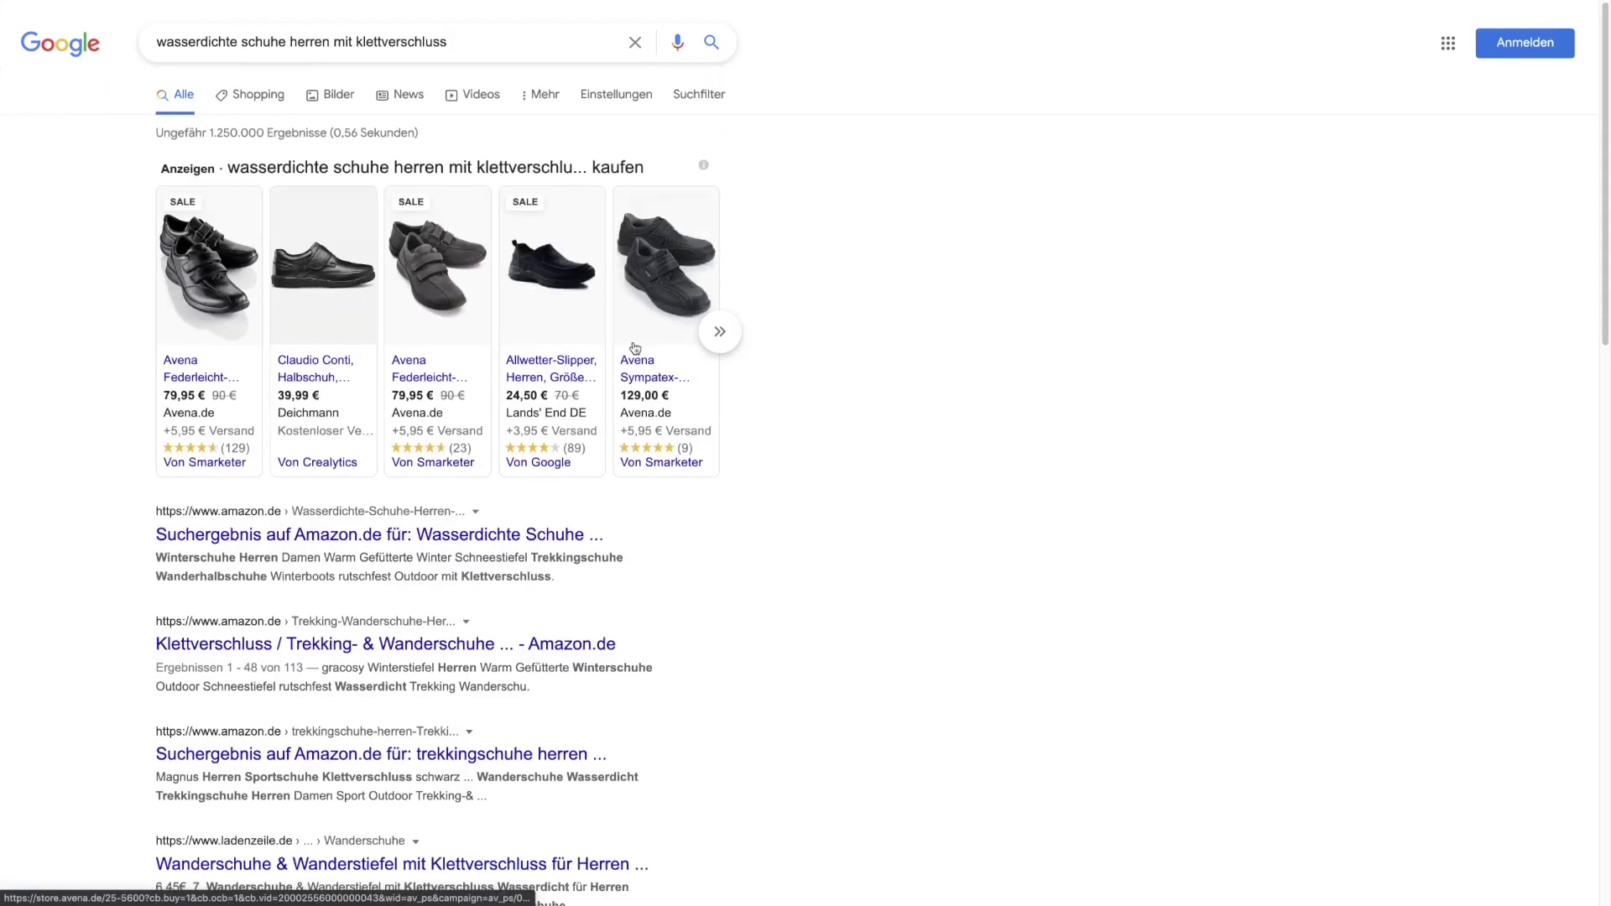
Look through the ads, organic results and related searches for the waterproof Velcro shoe query.
scroll(921, 359, "down", 2)
scroll(921, 358, "down", 2)
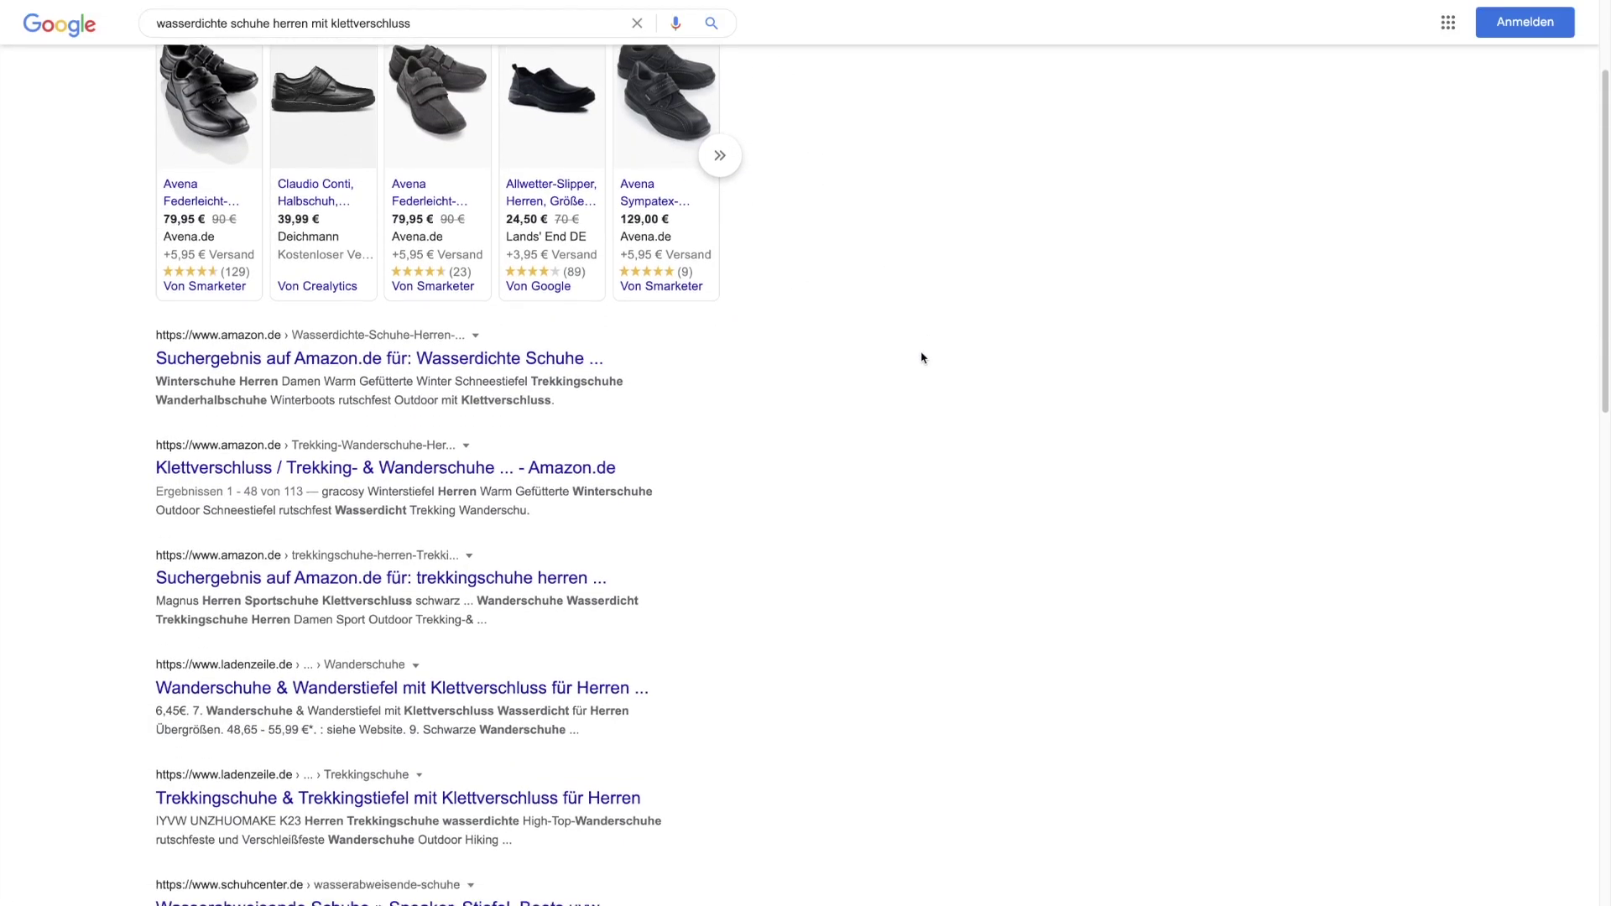
scroll(921, 359, "down", 5)
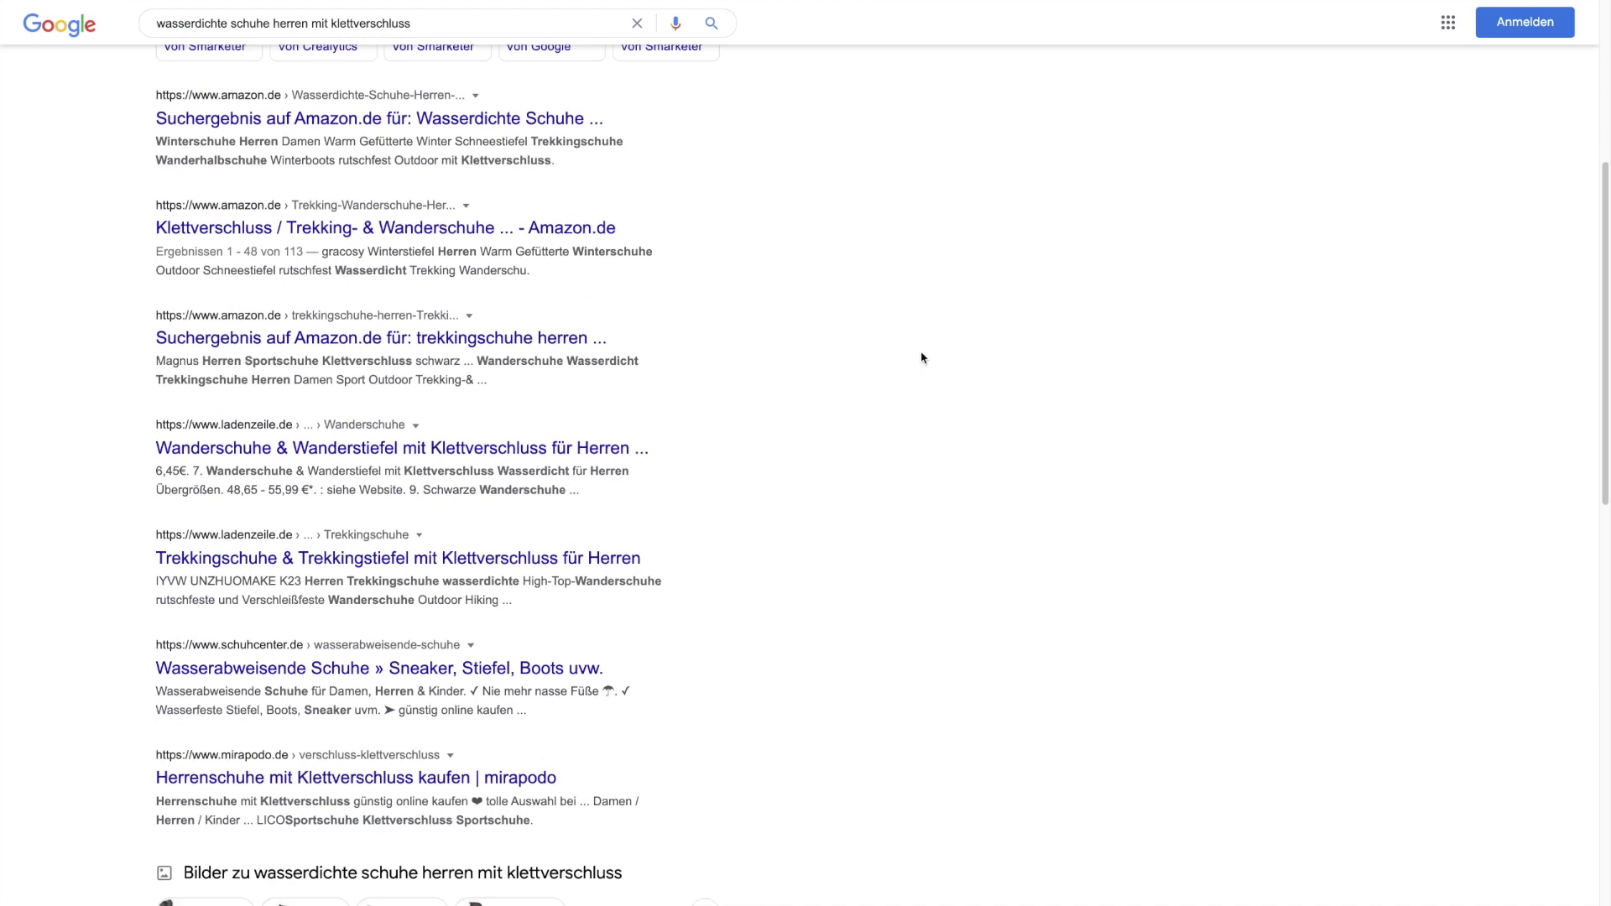
scroll(922, 359, "down", 7)
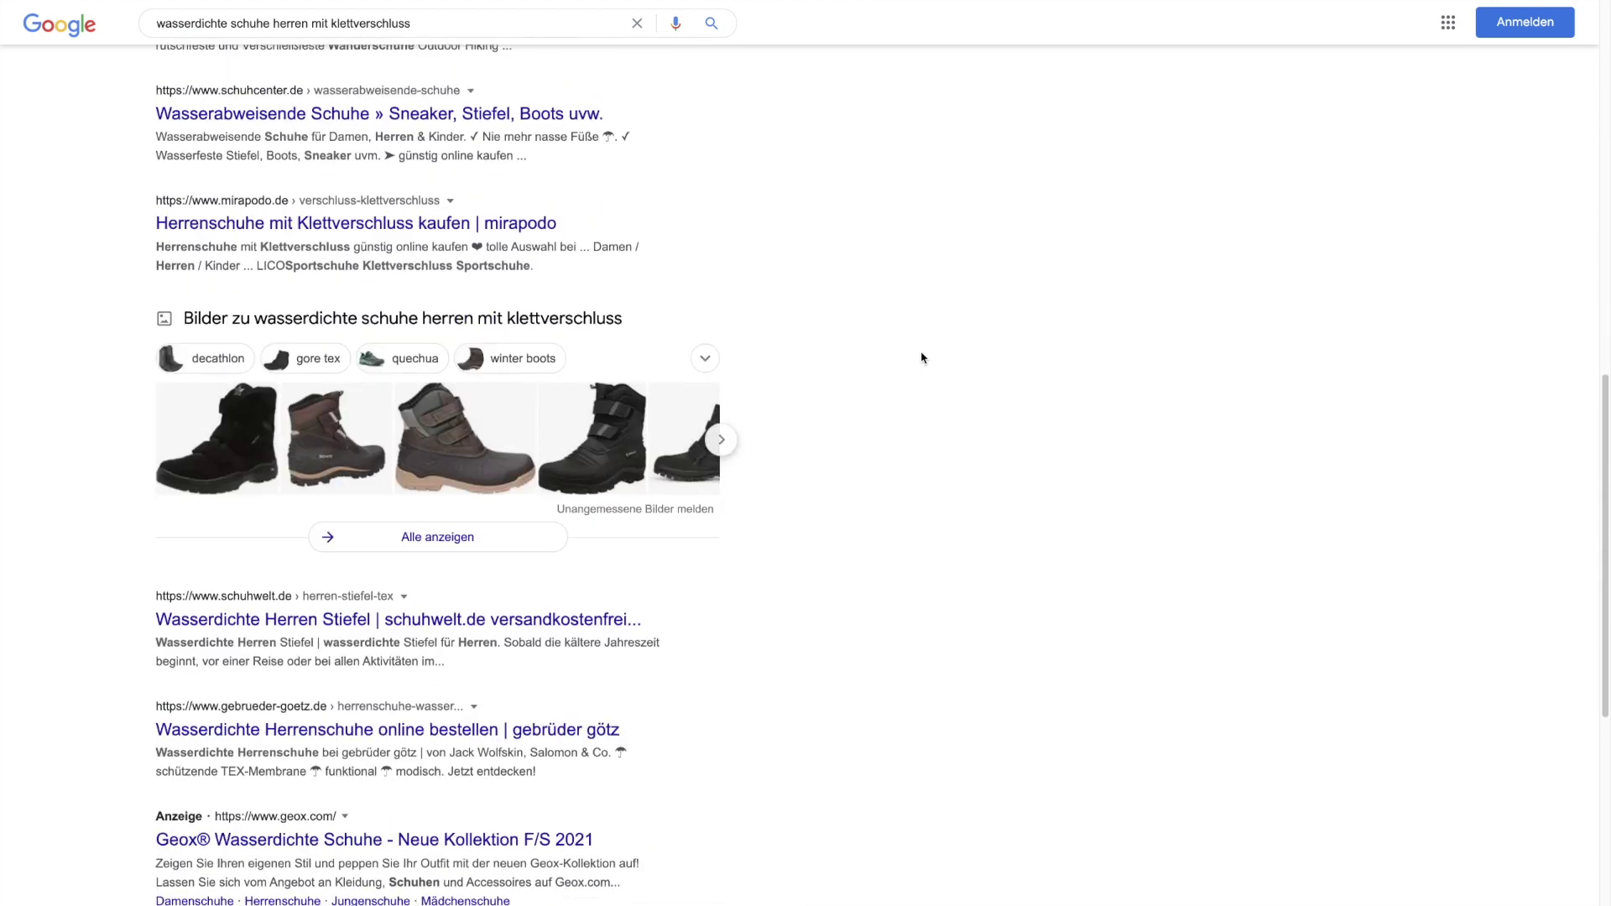
scroll(922, 358, "up", 15)
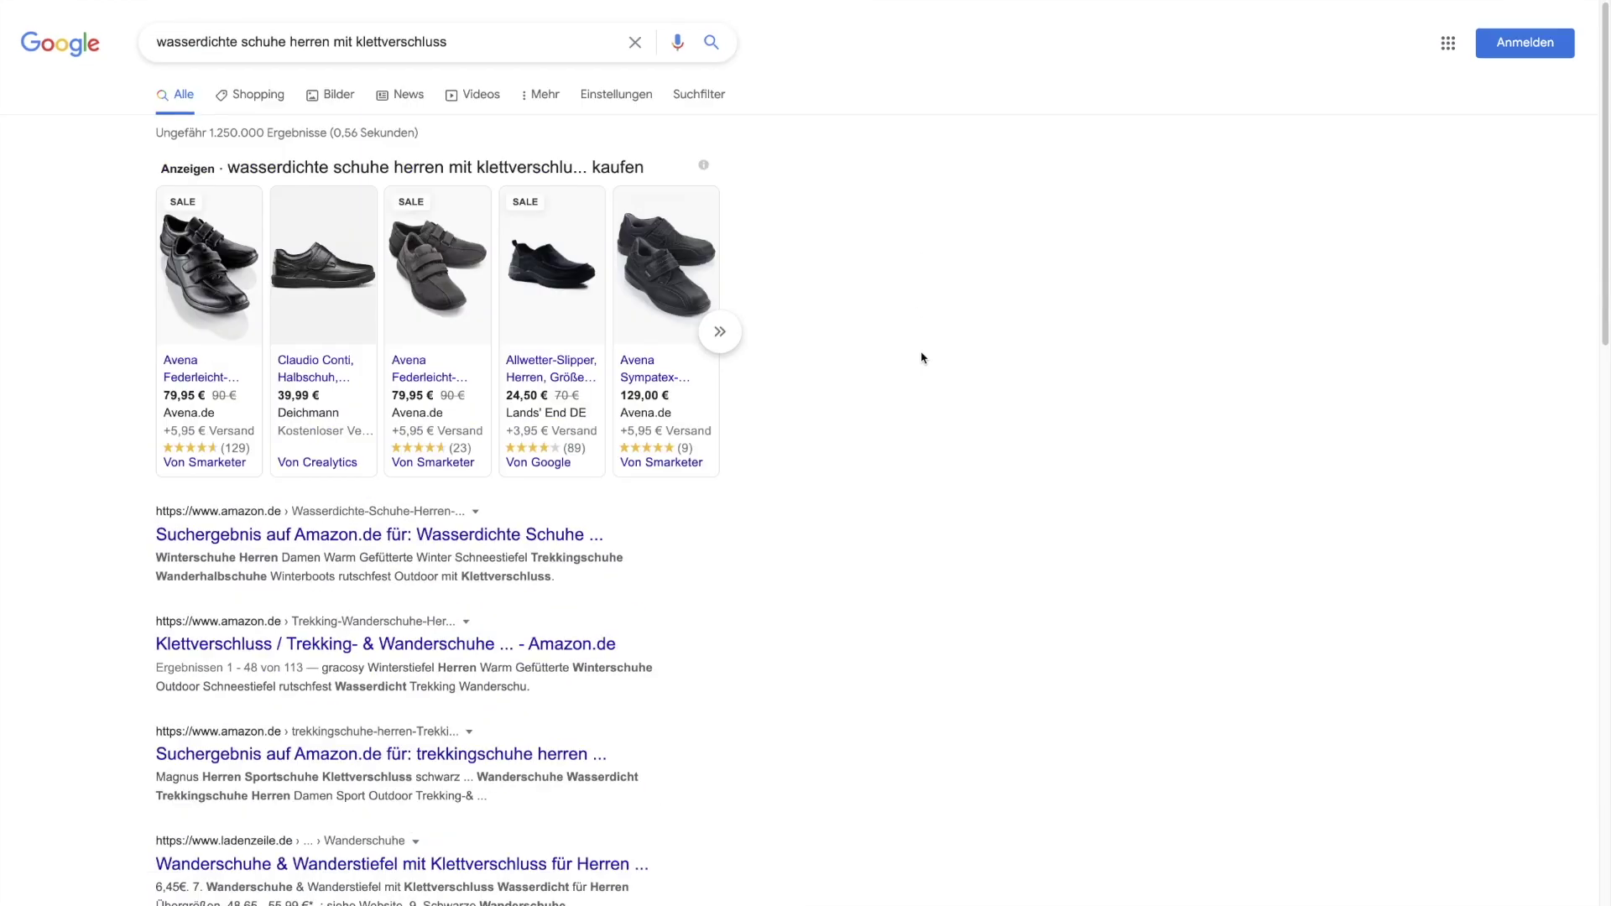
scroll(905, 362, "down", 1)
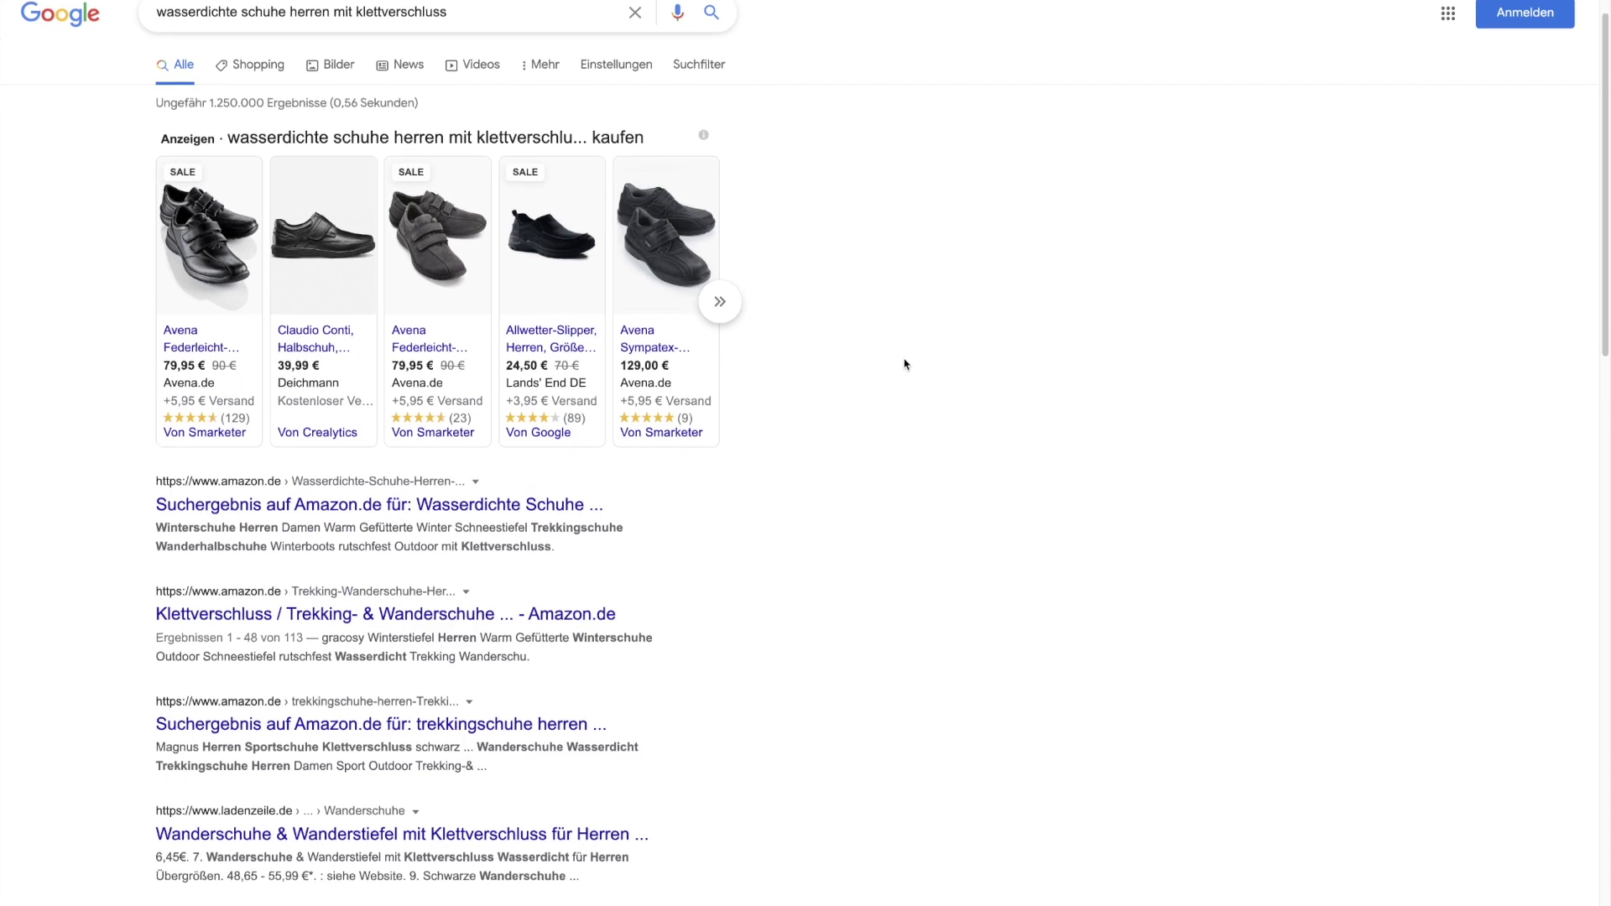
scroll(905, 364, "down", 2)
scroll(904, 360, "down", 10)
left_click(495, 767)
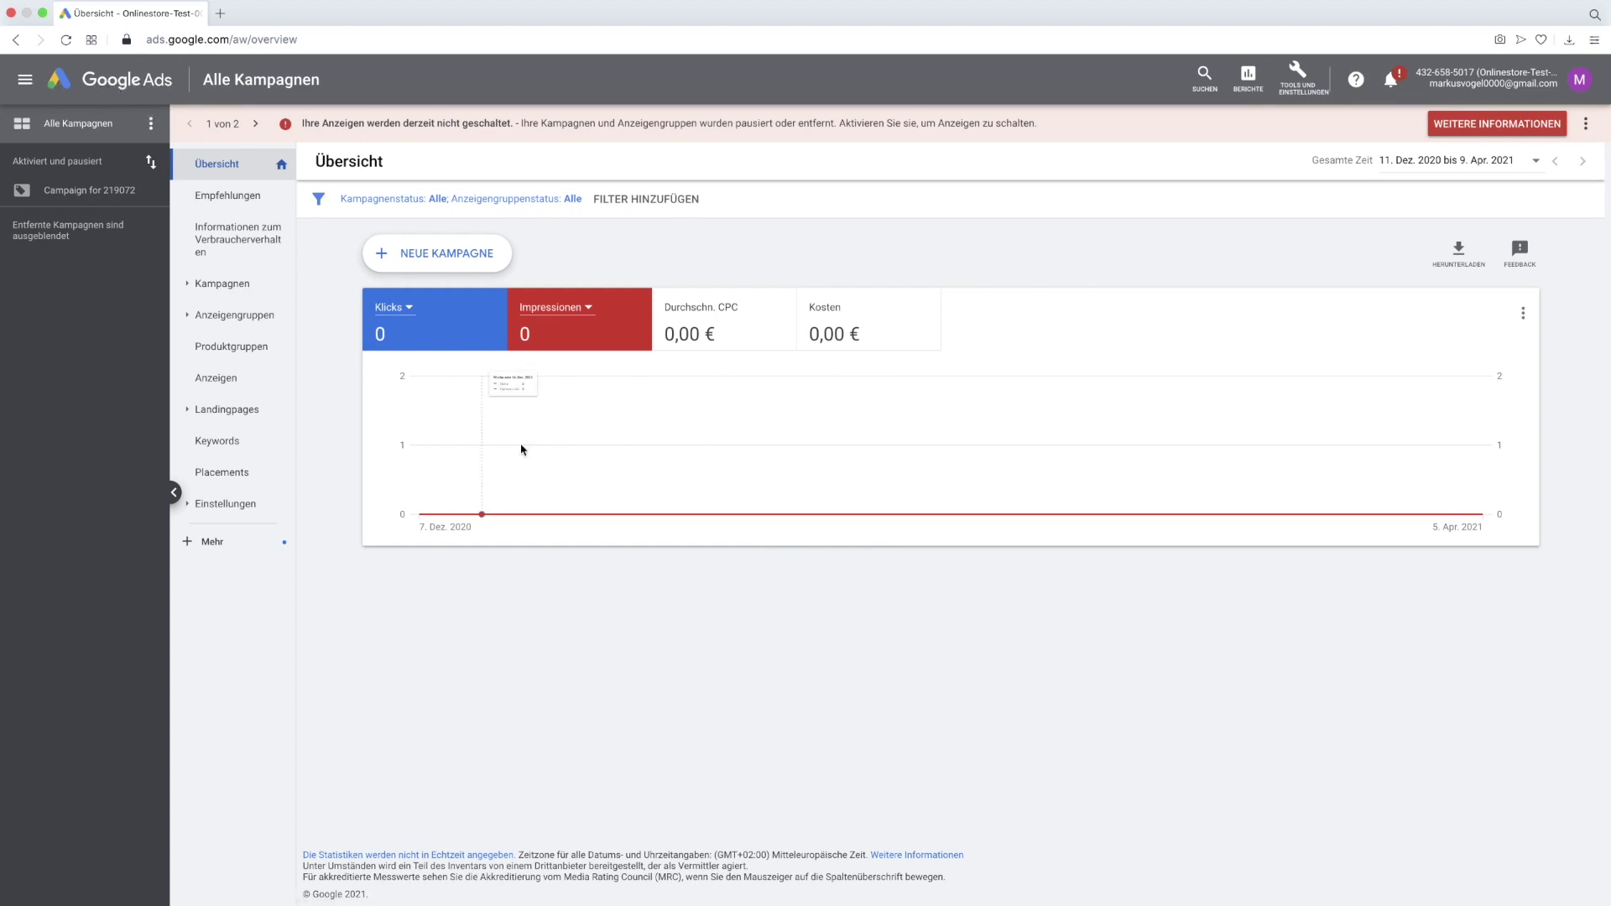
Open the Keyword-Planer and start Neue Keywords entdecken with the Mit Keywords beginnen option, after viewing the website-based option.
left_click(1298, 77)
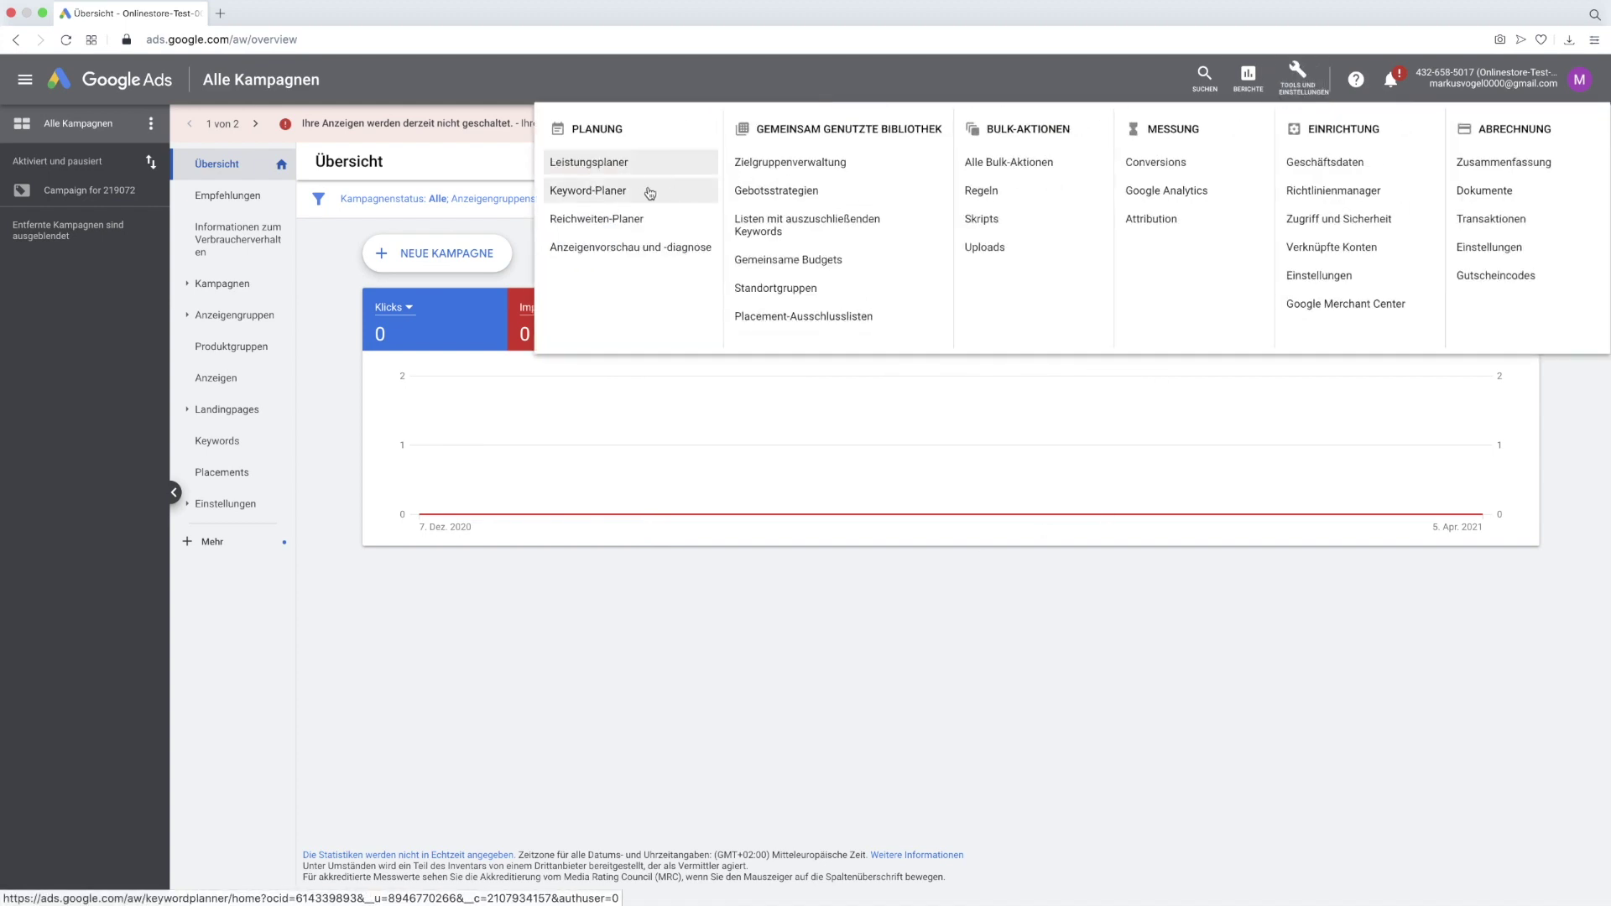
left_click(579, 196)
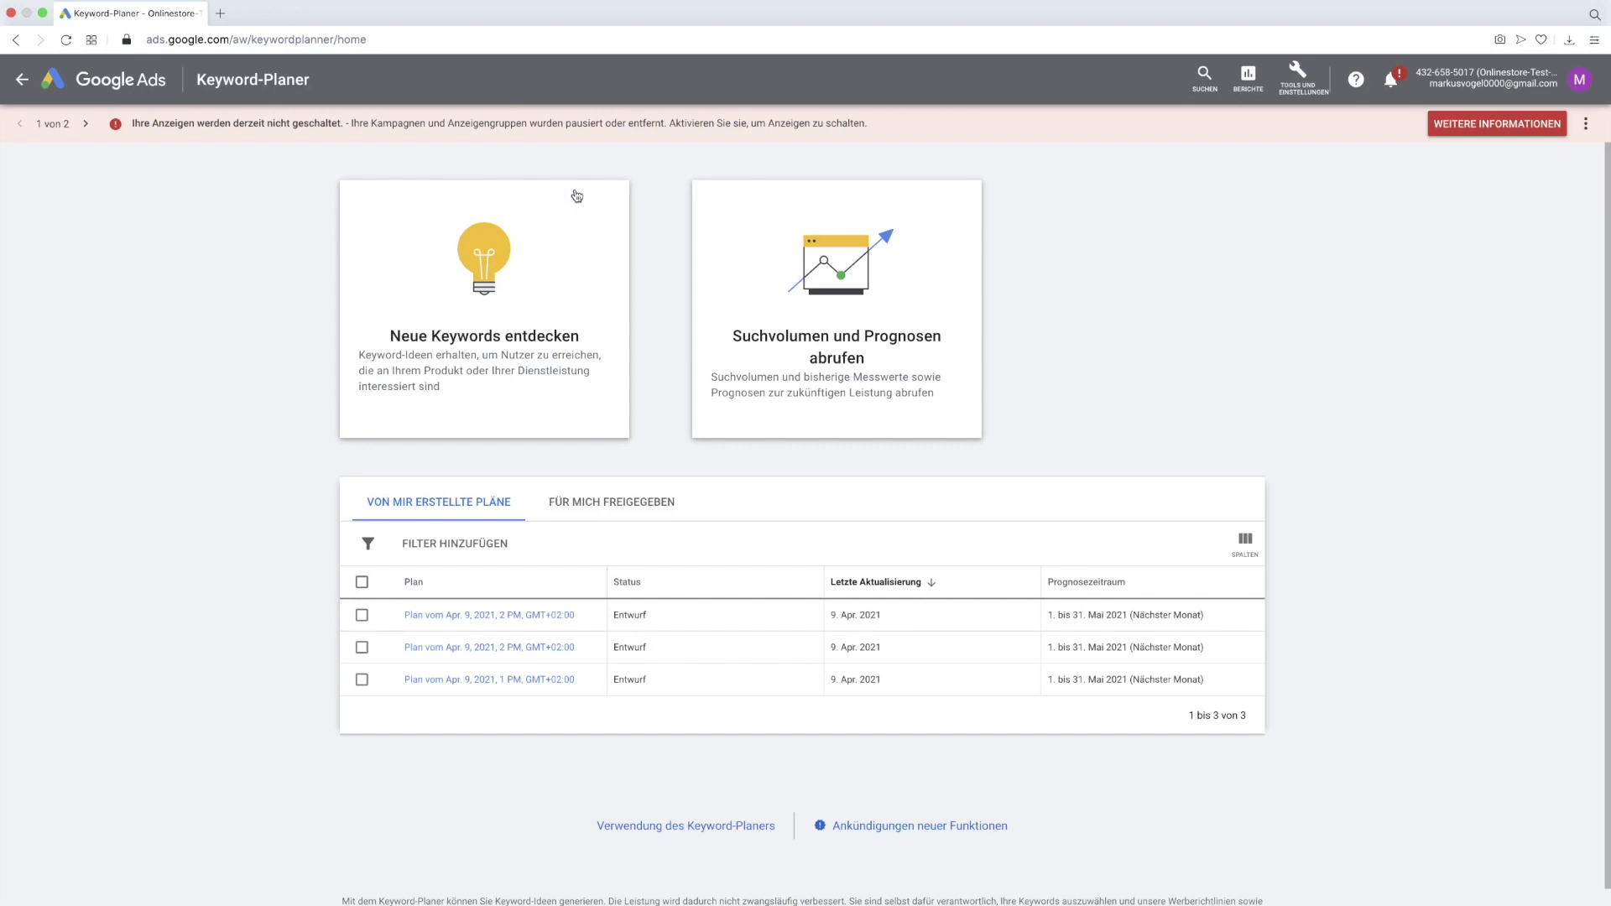
scroll(576, 196, "down", 1)
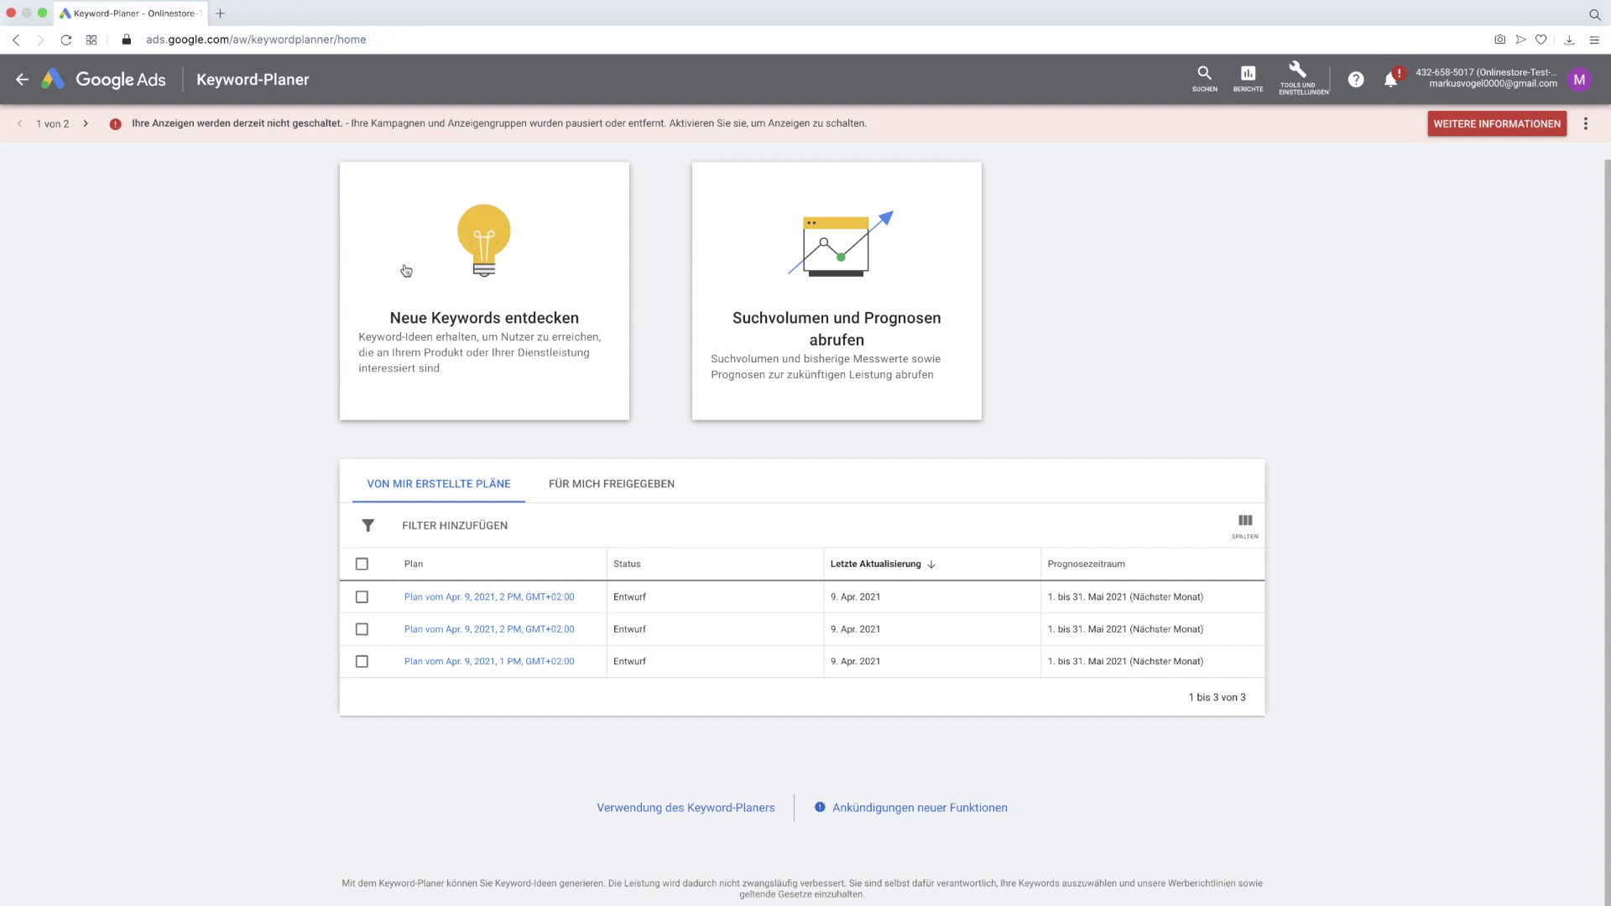
left_click(485, 345)
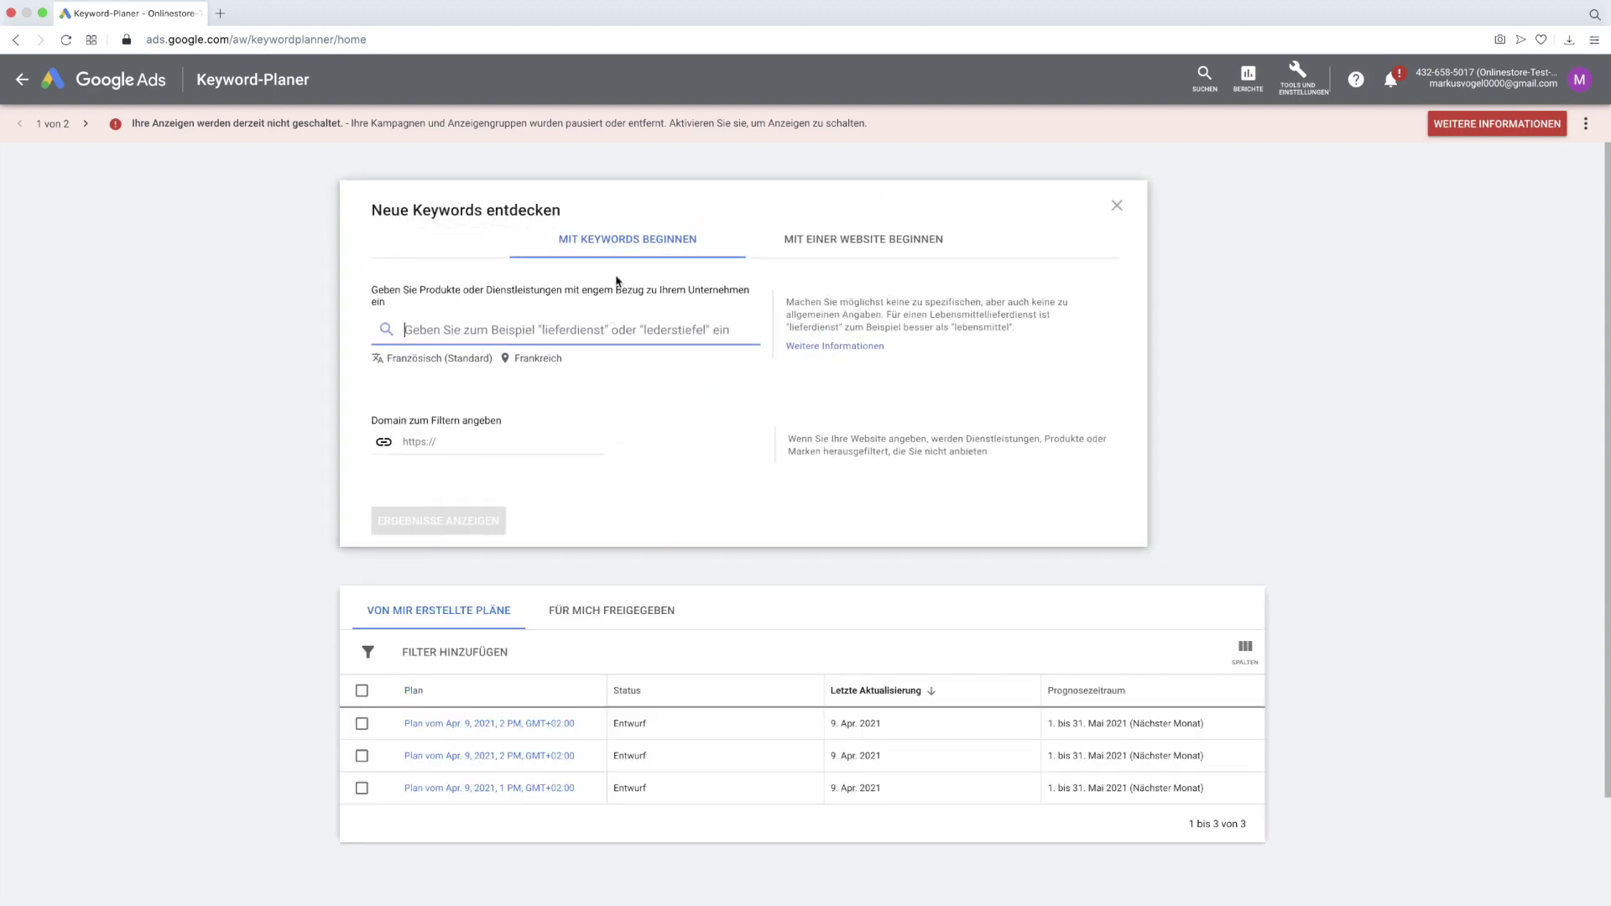
left_click(845, 238)
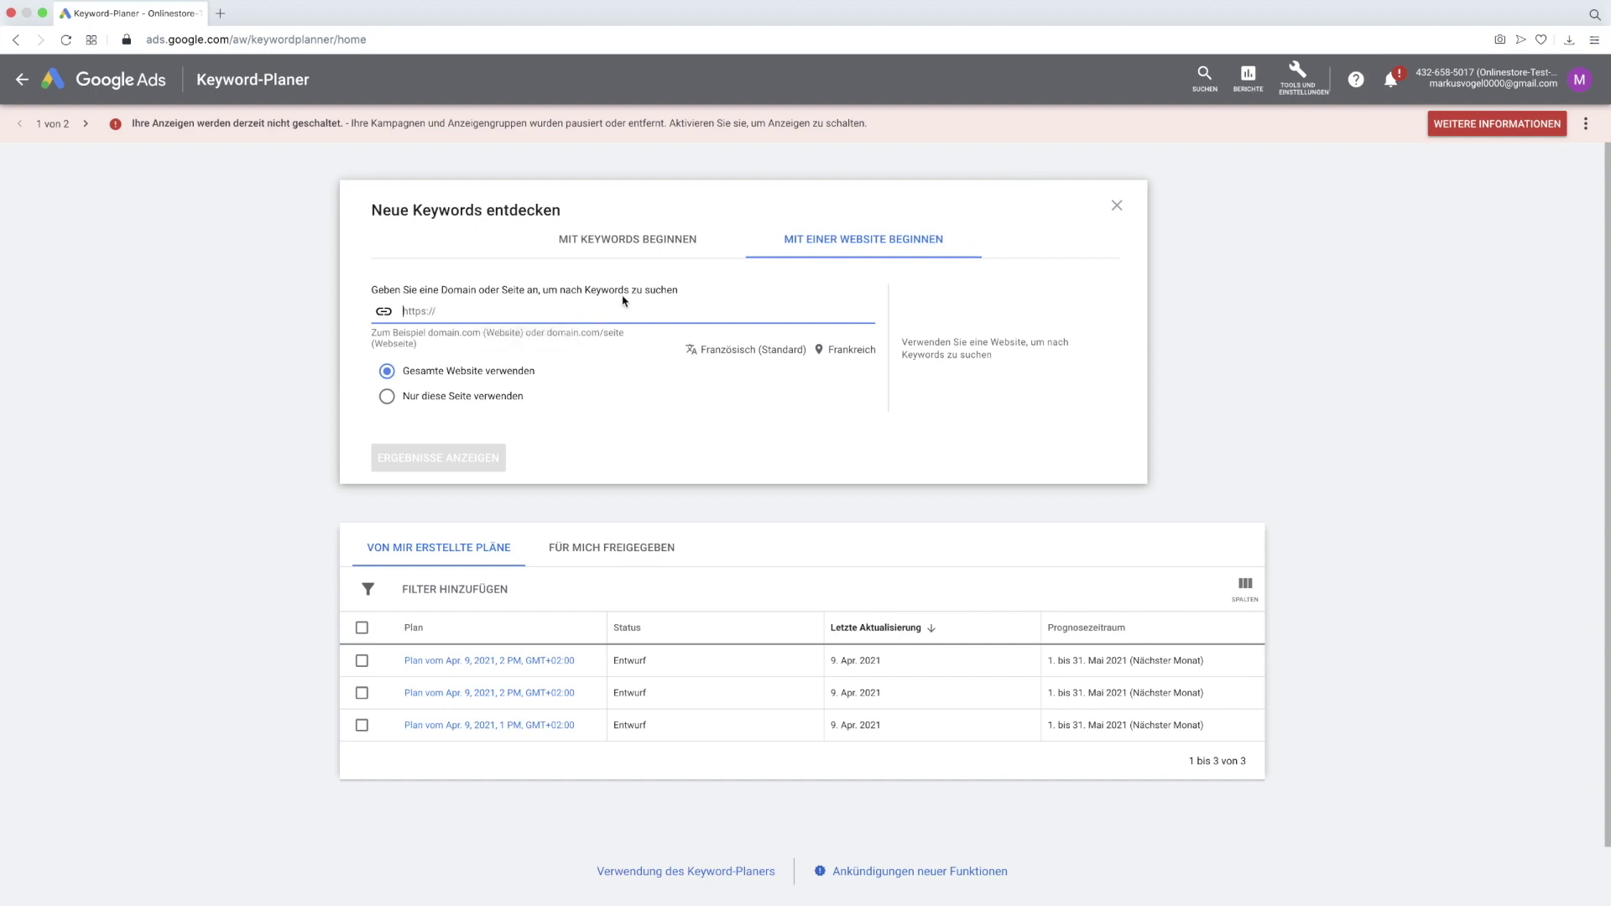
left_click(619, 243)
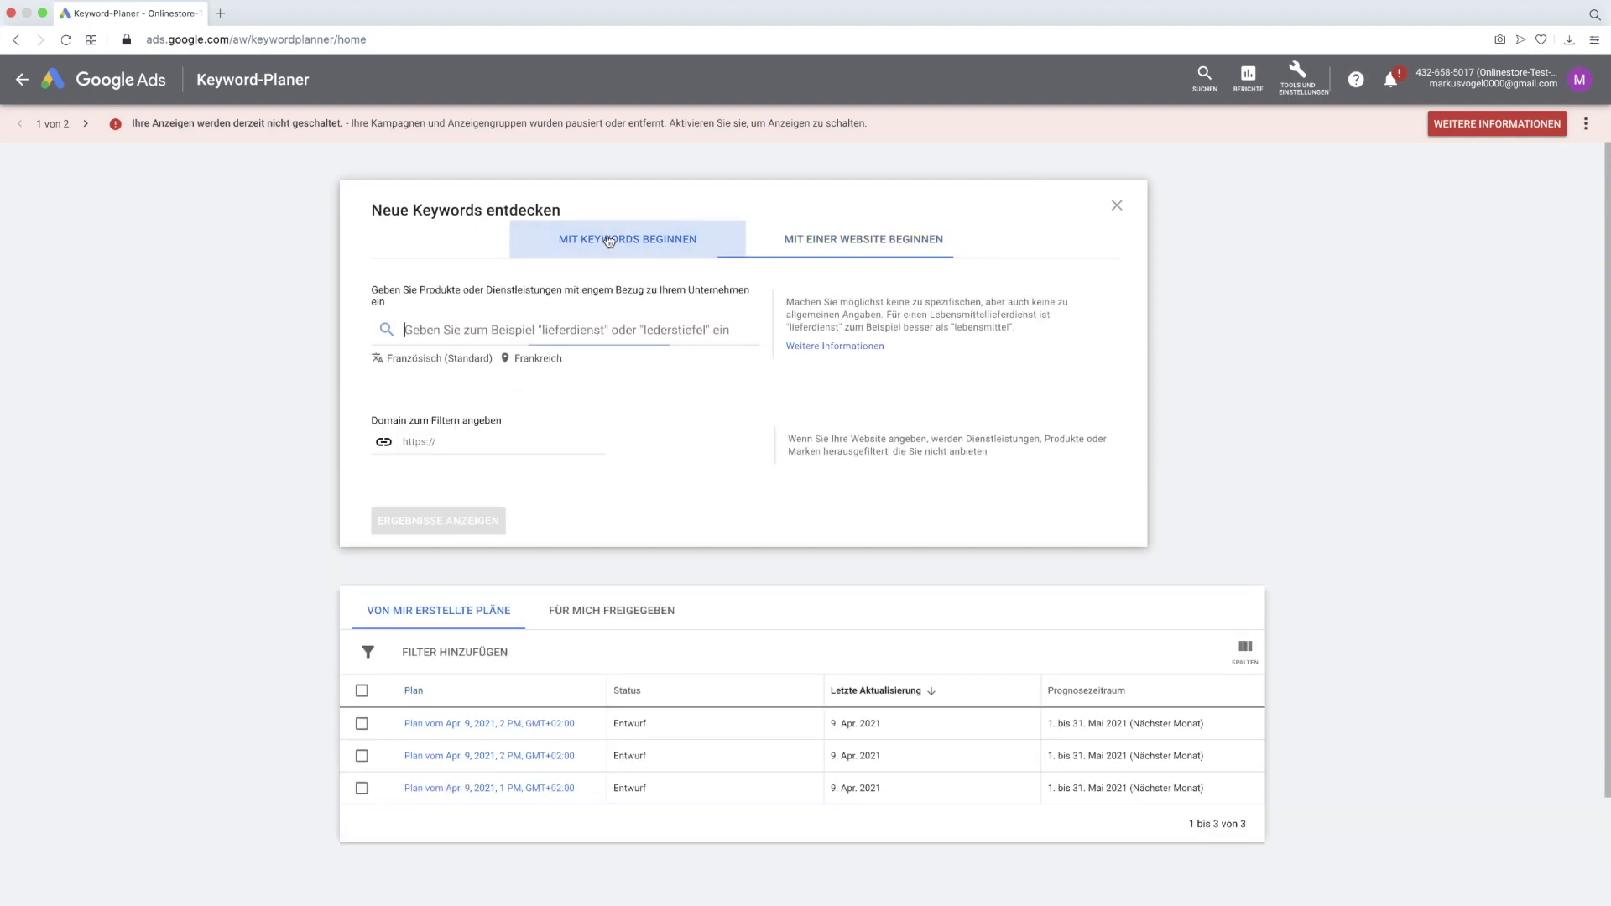
Set the language for the new keyword search to Deutsch.
left_click(471, 363)
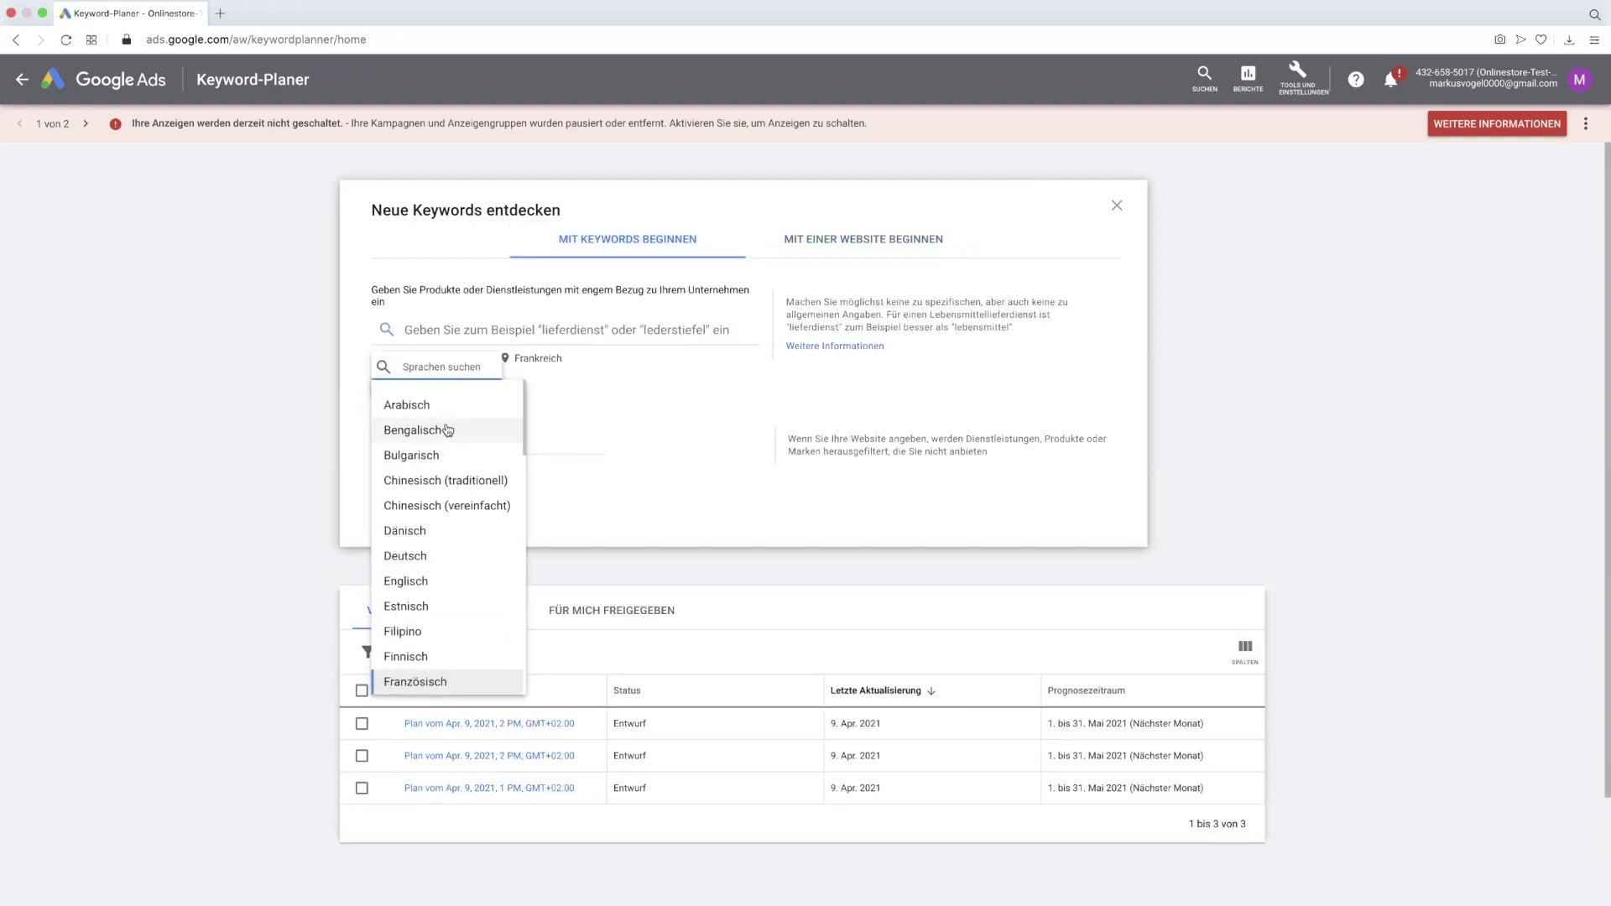
scroll(449, 424, "down", 1)
left_click(448, 561)
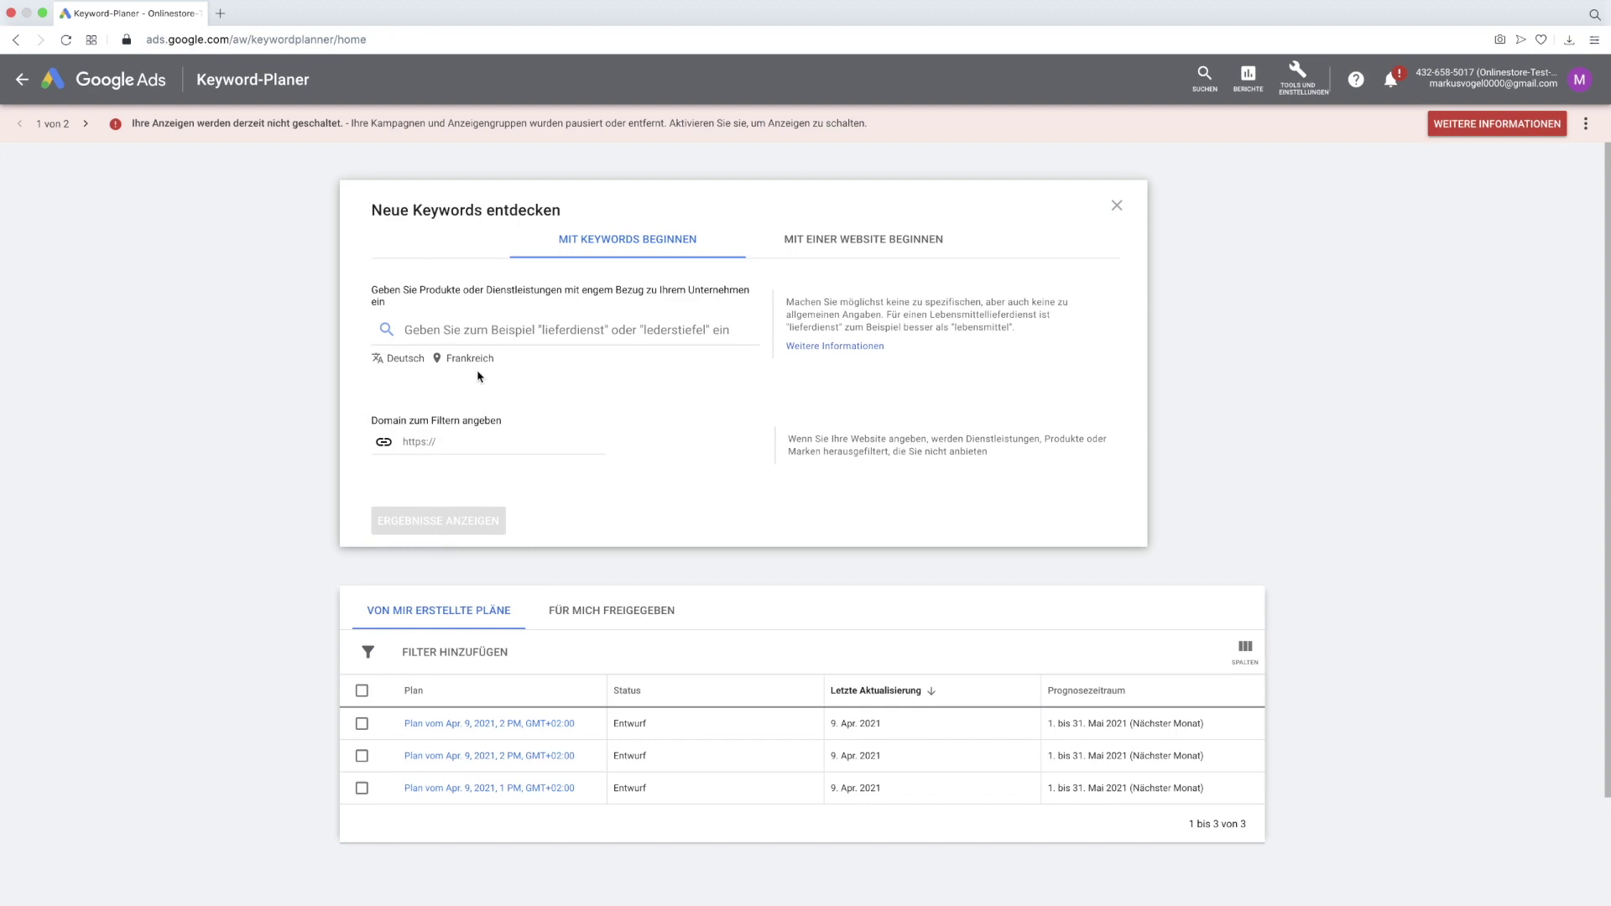
Replace the target location Frankreich with the country Deutschland and save the location setting.
left_click(483, 373)
left_click(472, 333)
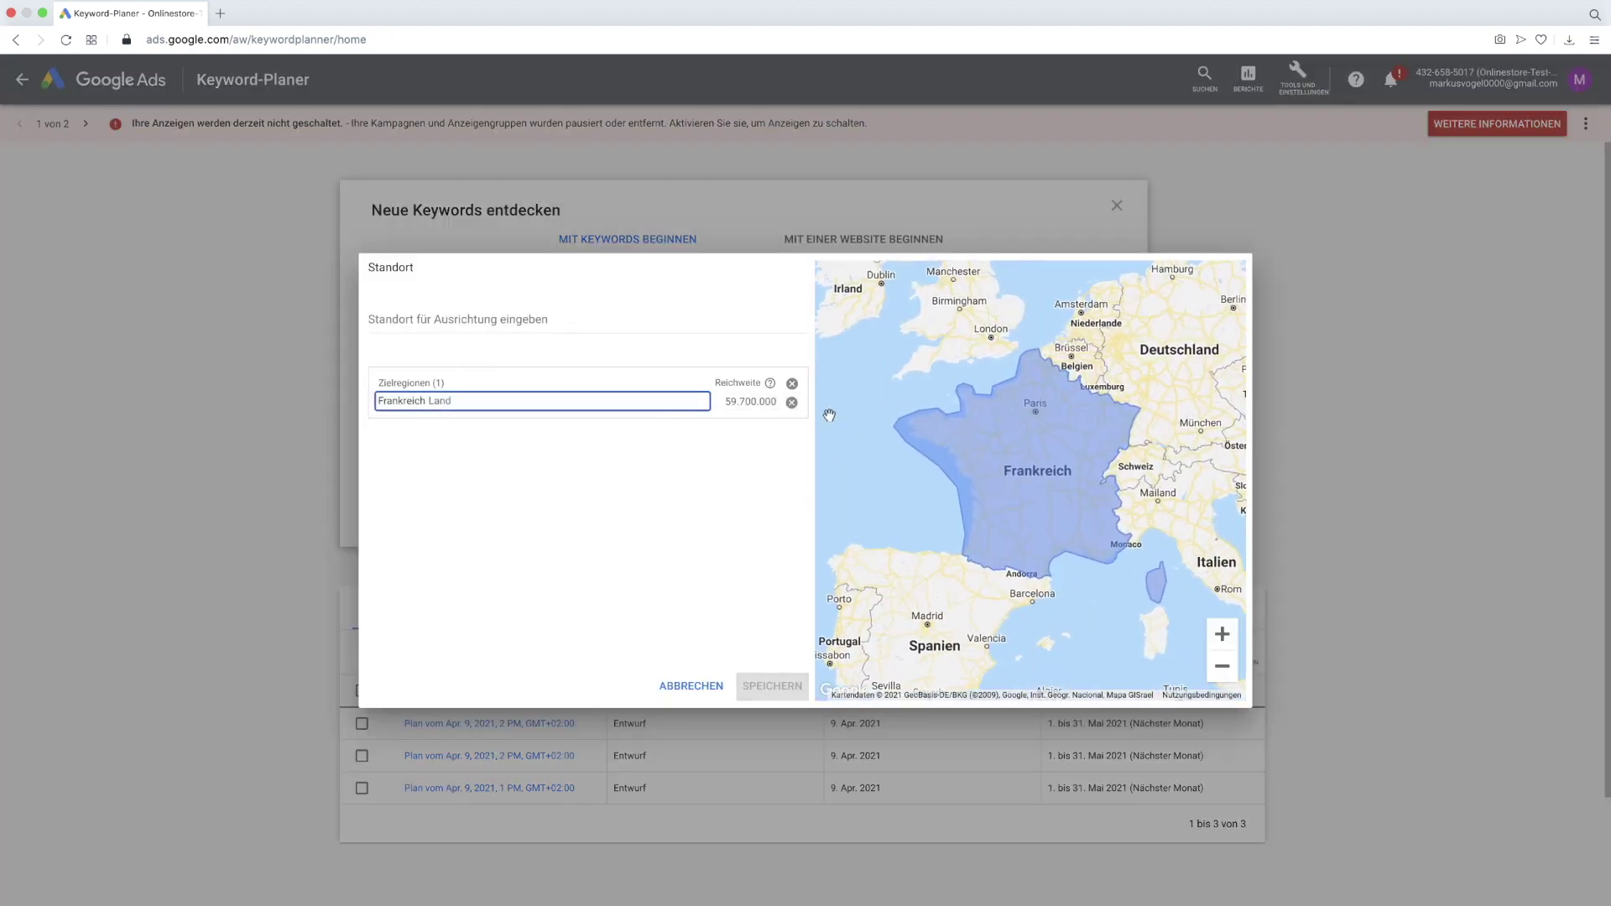
left_click(792, 402)
left_click(547, 327)
type("deutsch")
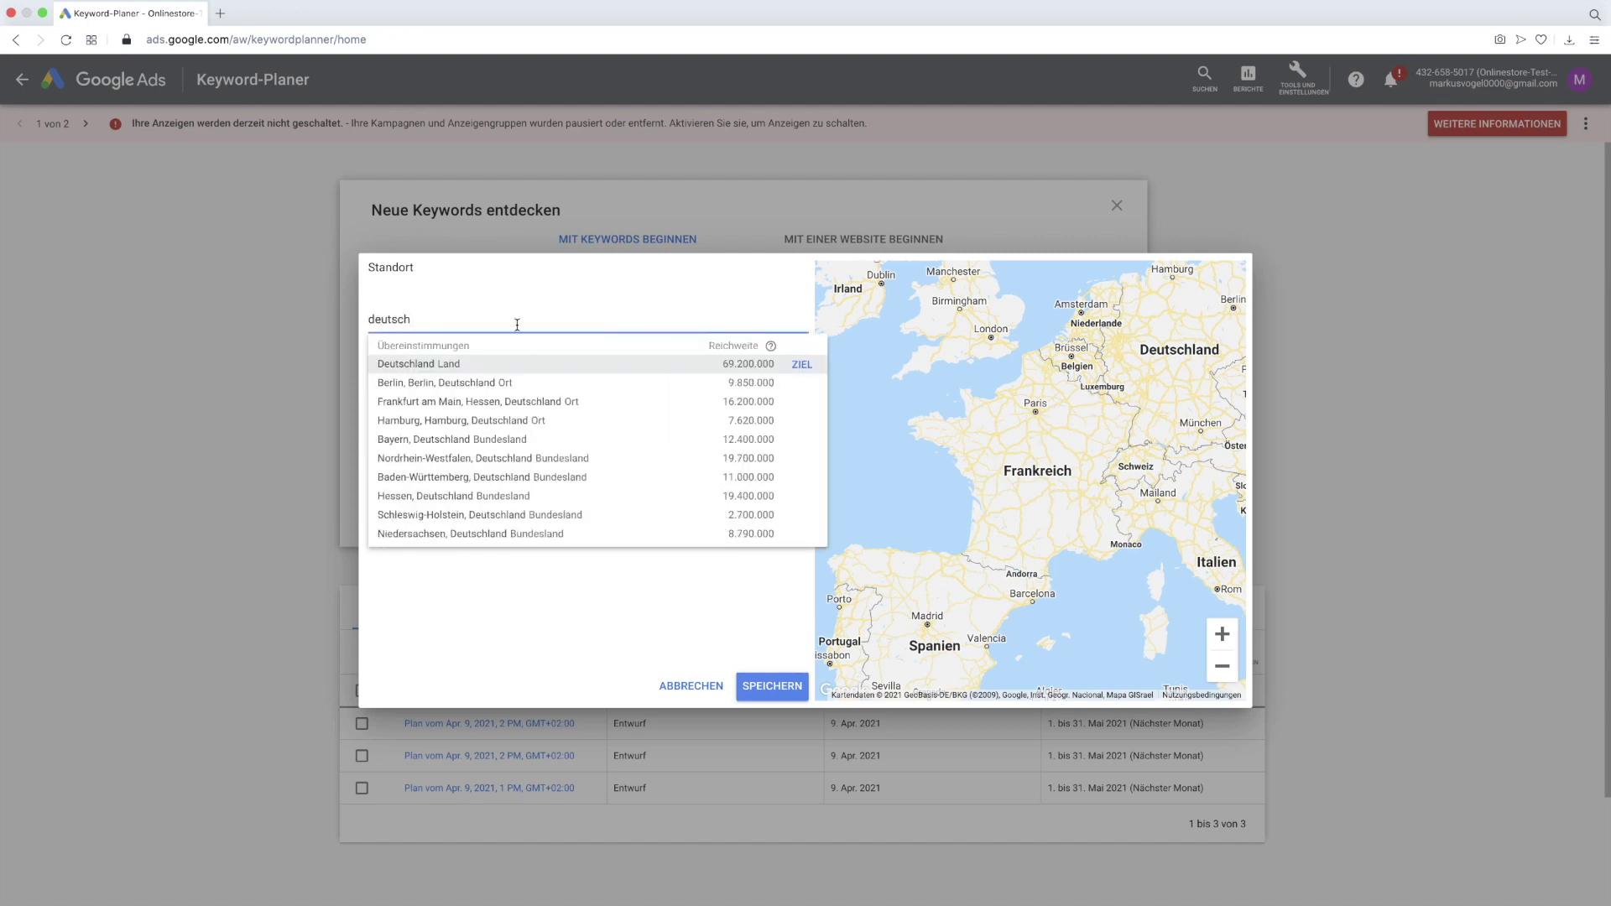
left_click(512, 368)
left_click(759, 684)
Get keyword ideas for "Sportschuhe herren", "herren sportschuhe", "schuhe für sport" and "herren sport schuhe".
left_click(522, 323)
type("Sportschuhe herren")
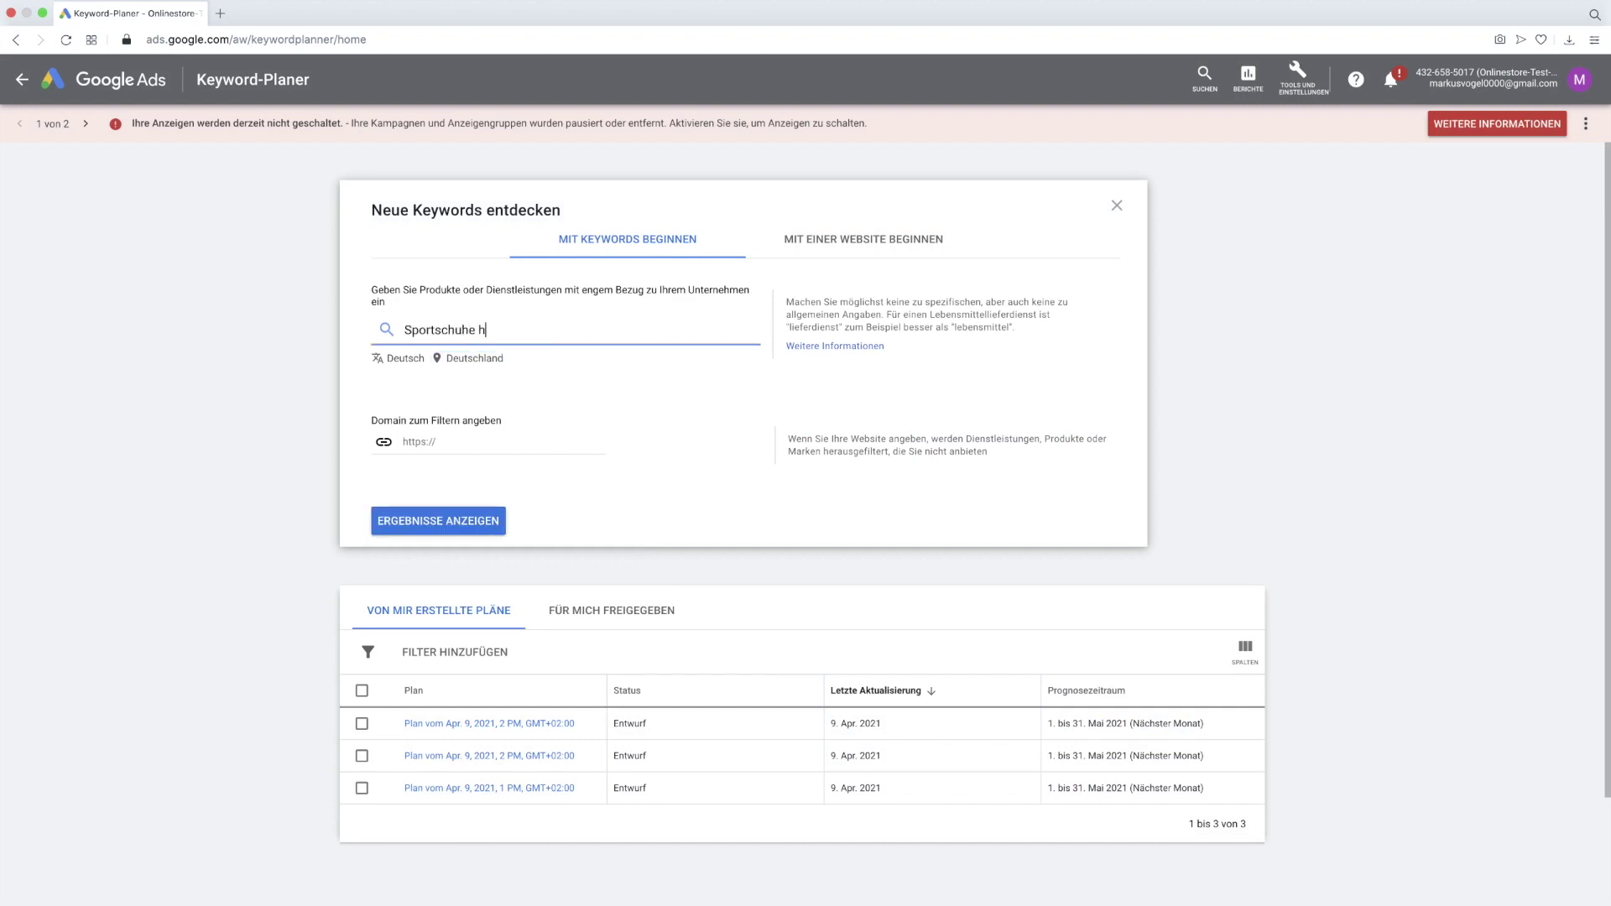
key("Return")
type("herren sportschuhe")
key("Return")
type("schuhe für sport")
key("Return")
type("herren sport schuhe")
key("Return")
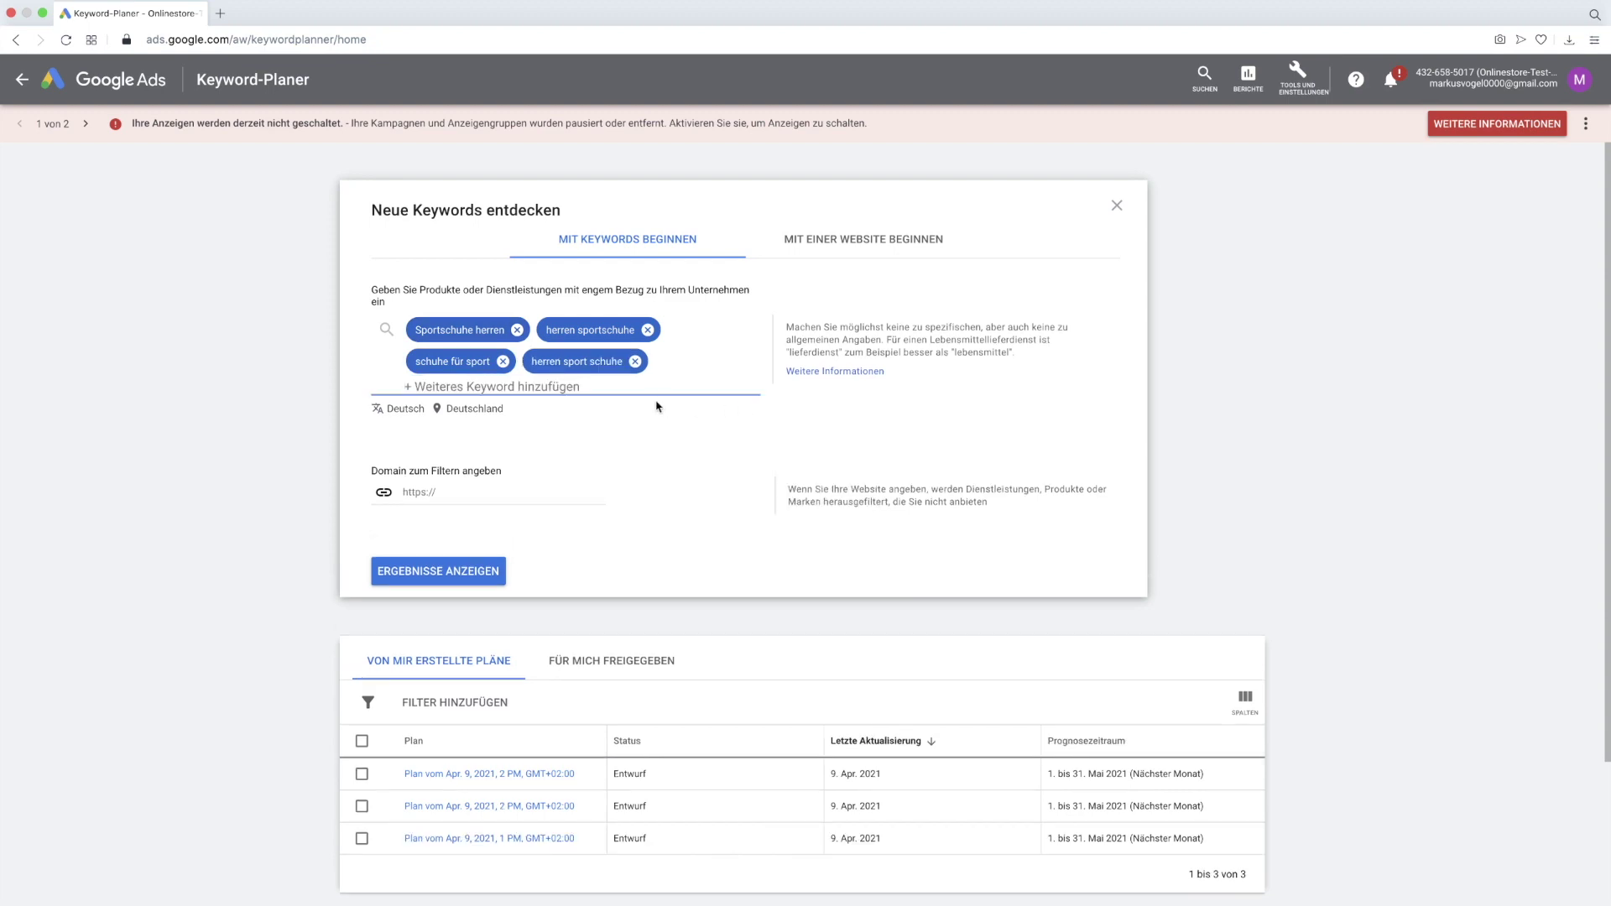
left_click(470, 584)
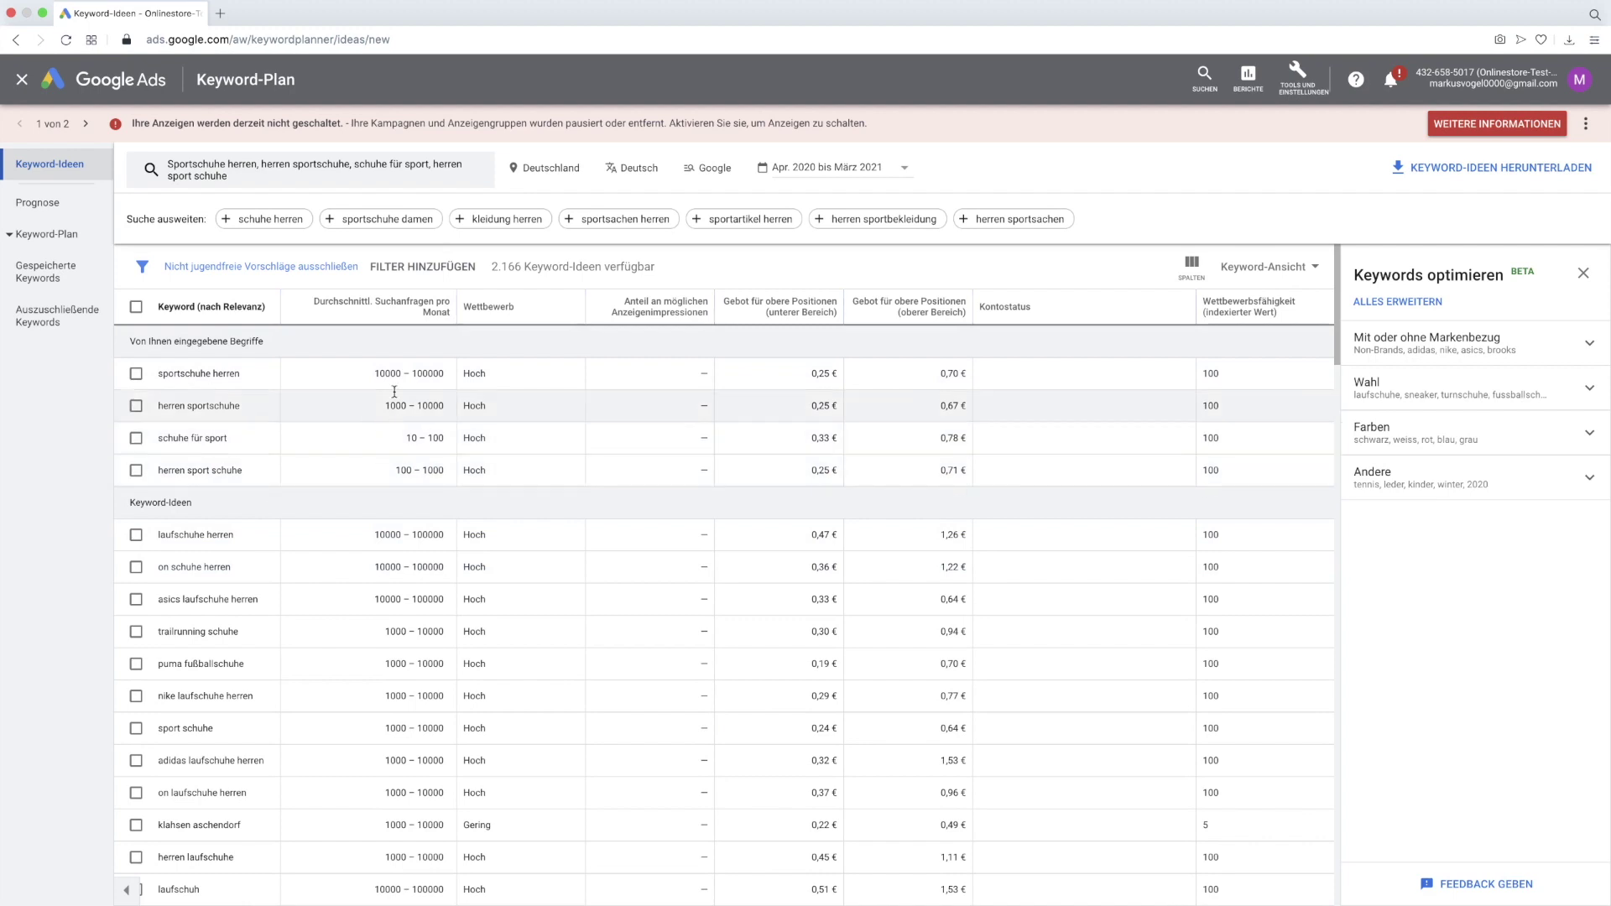
Examine the average monthly searches and competition levels of the entered keywords and the suggested keyword ideas.
scroll(336, 470, "down", 1)
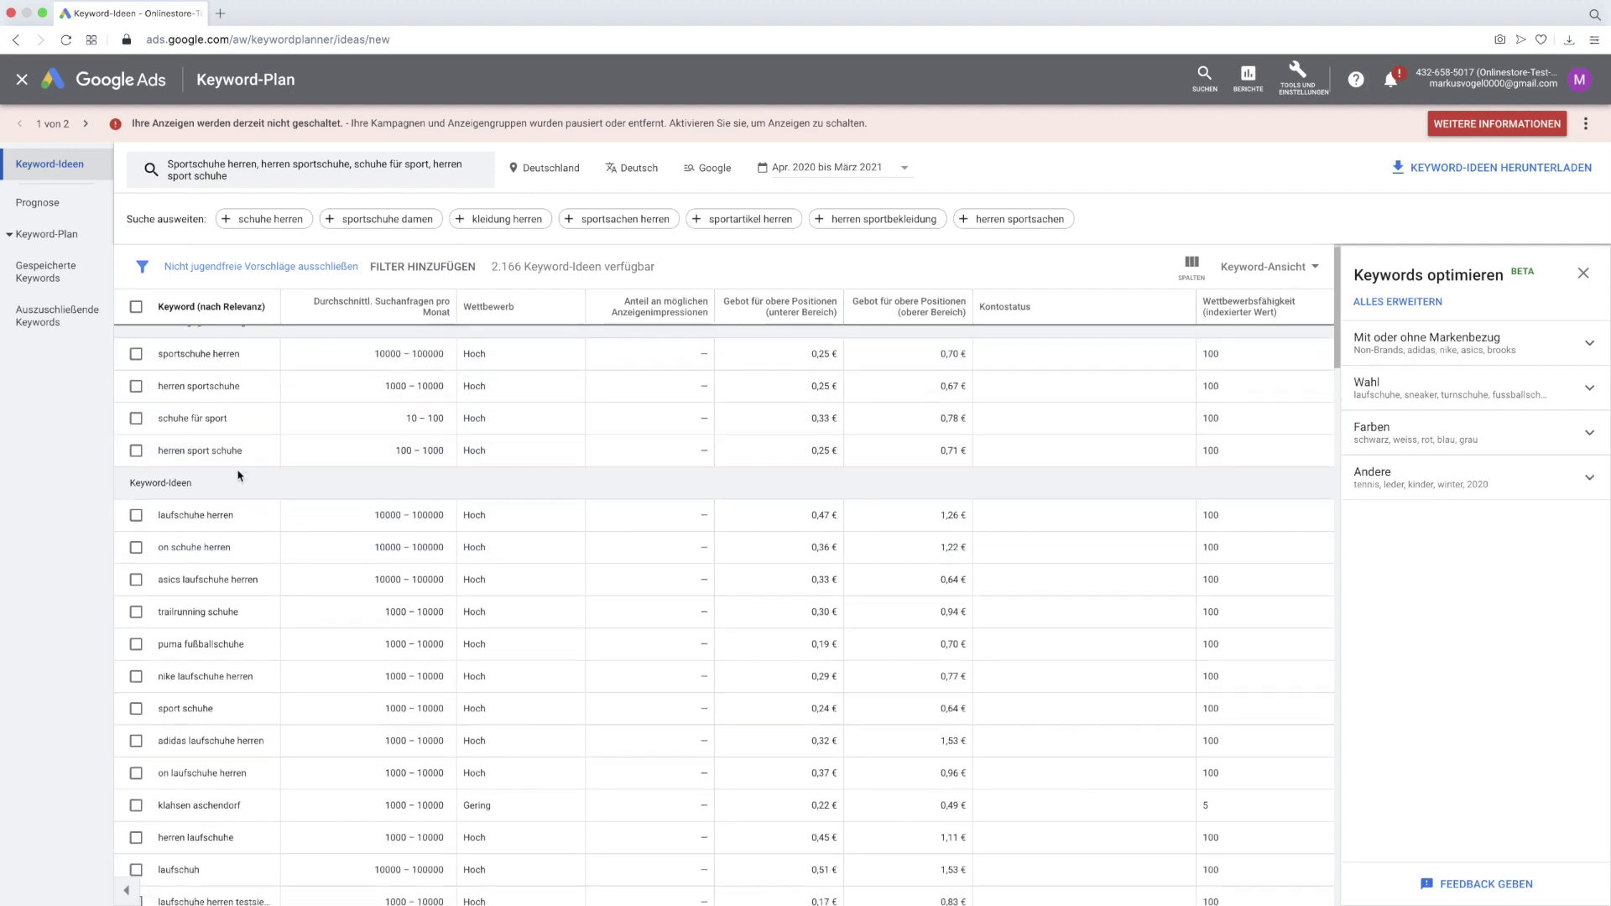
left_click_drag(130, 482, 195, 485)
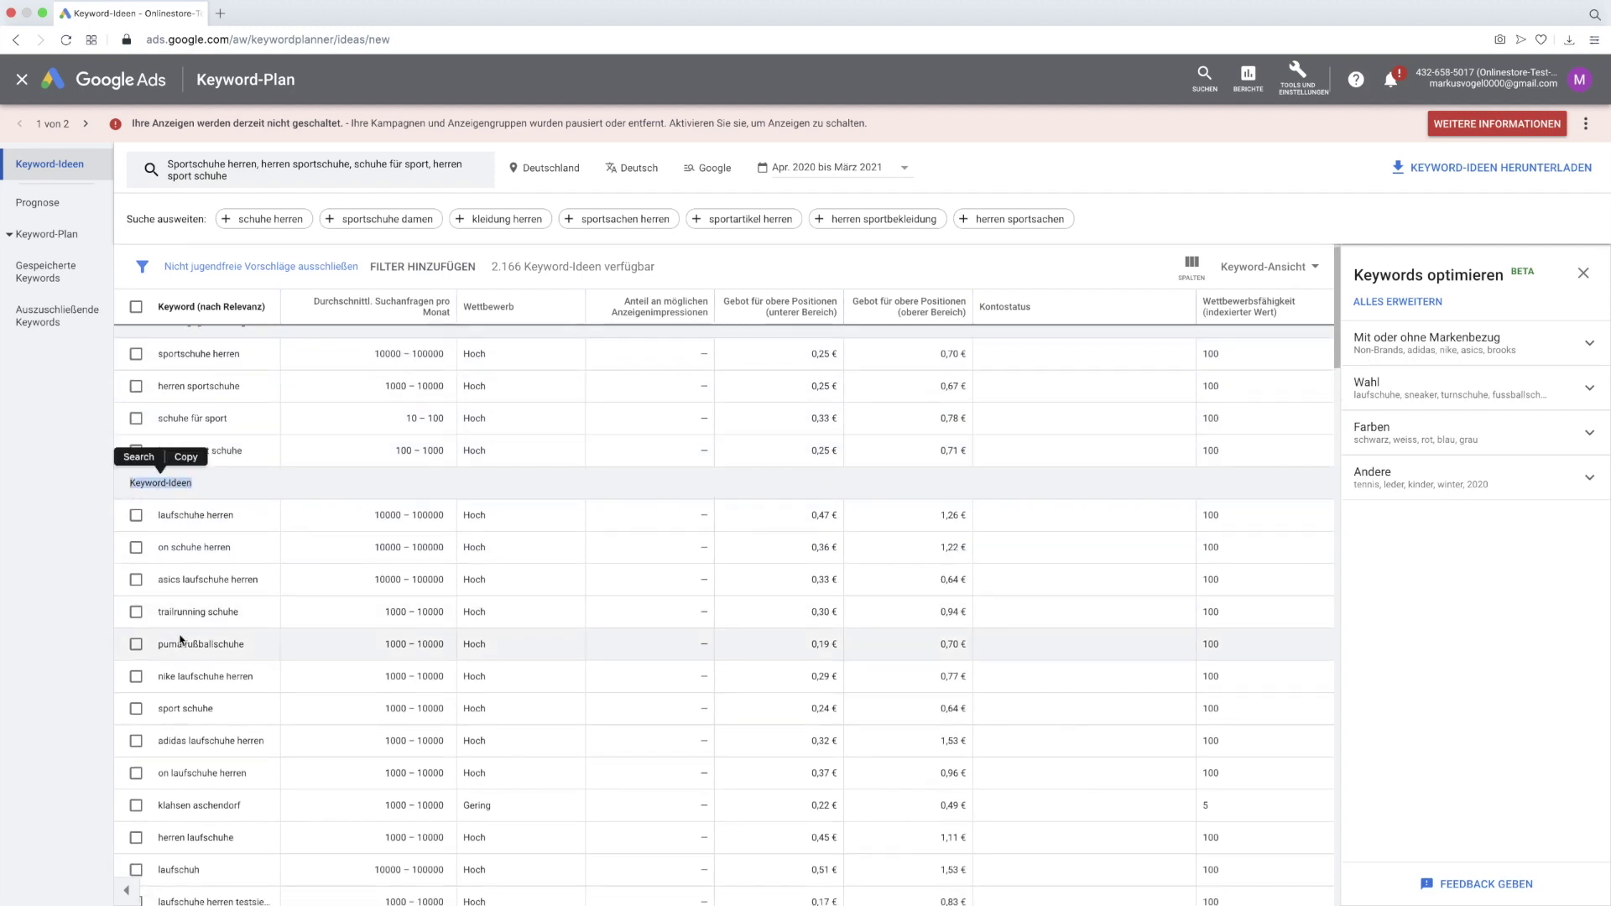
scroll(380, 460, "up", 1)
left_click(403, 335)
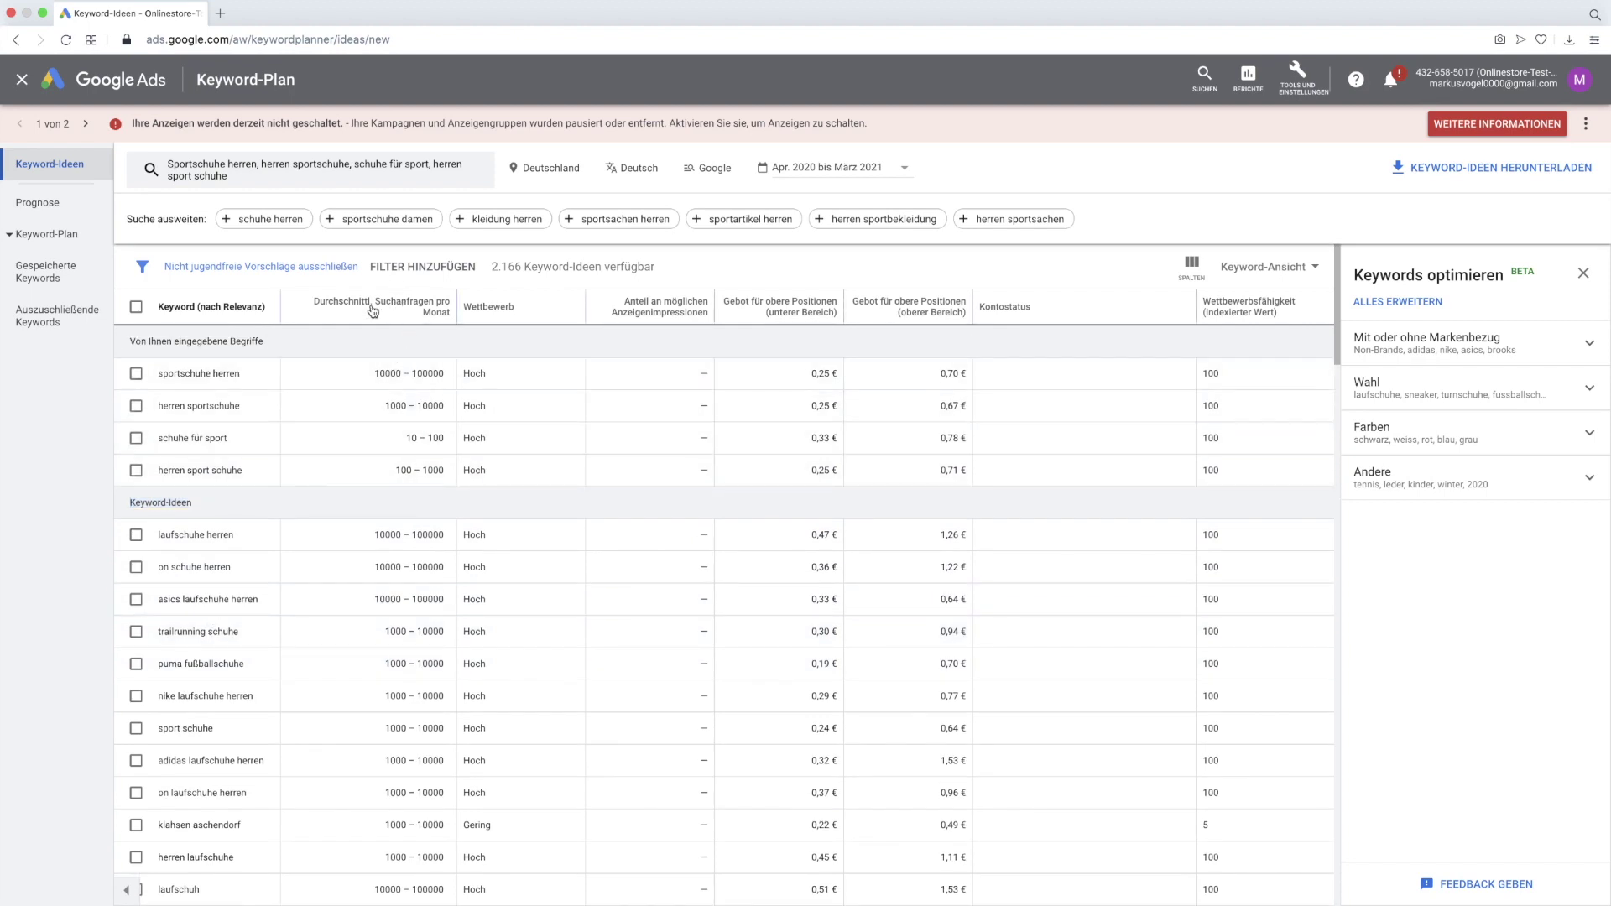
mouse_move(407, 312)
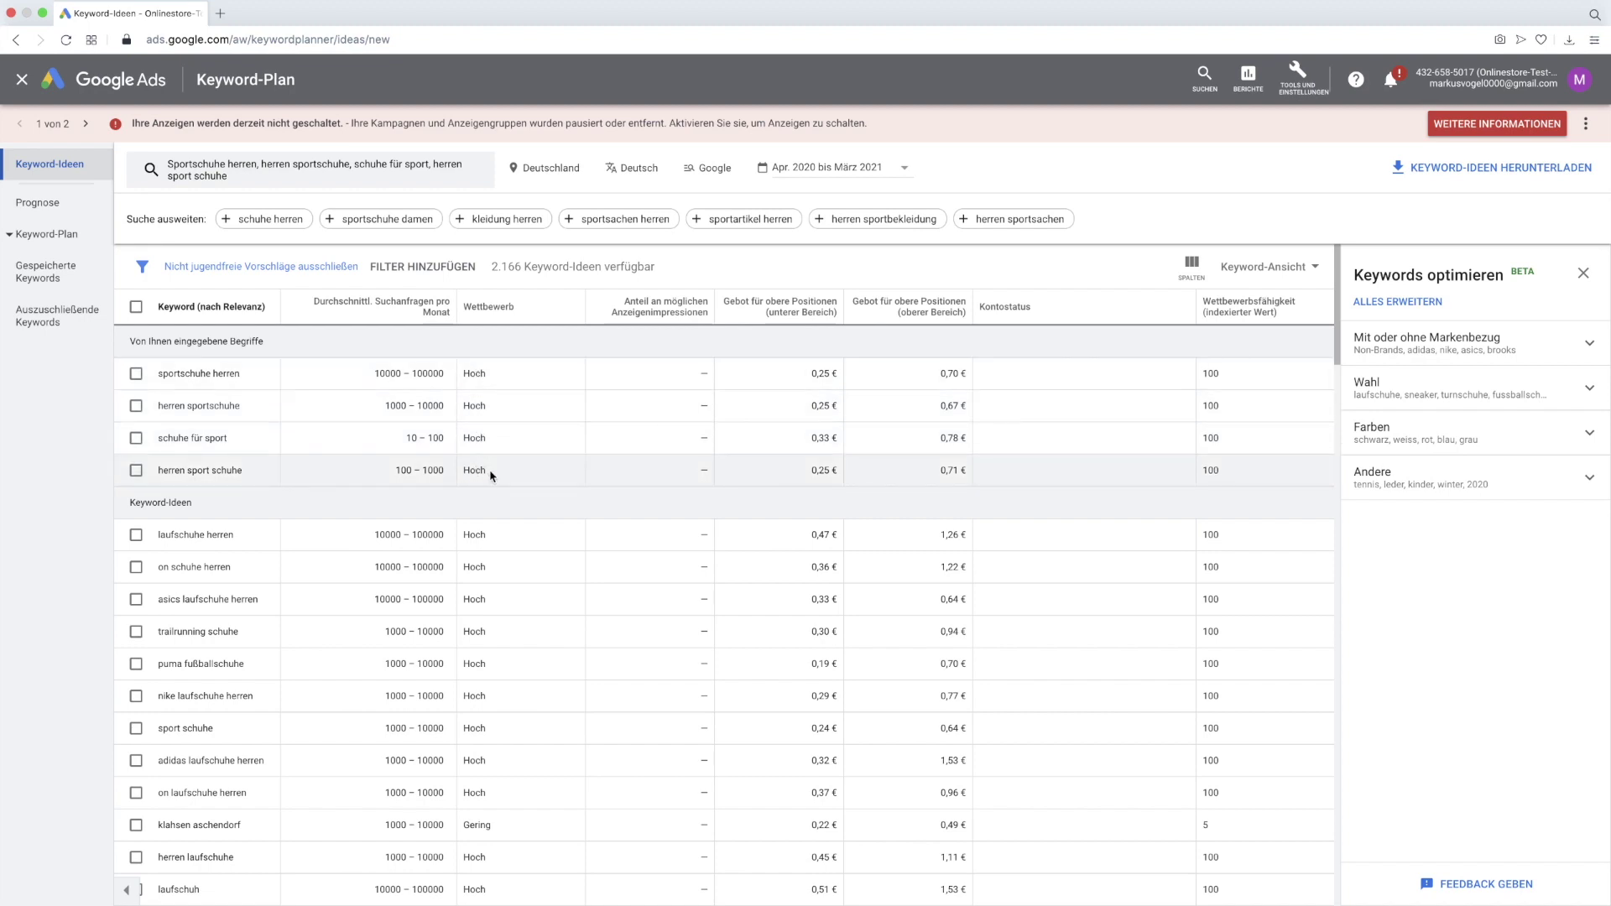
left_click_drag(465, 472, 467, 475)
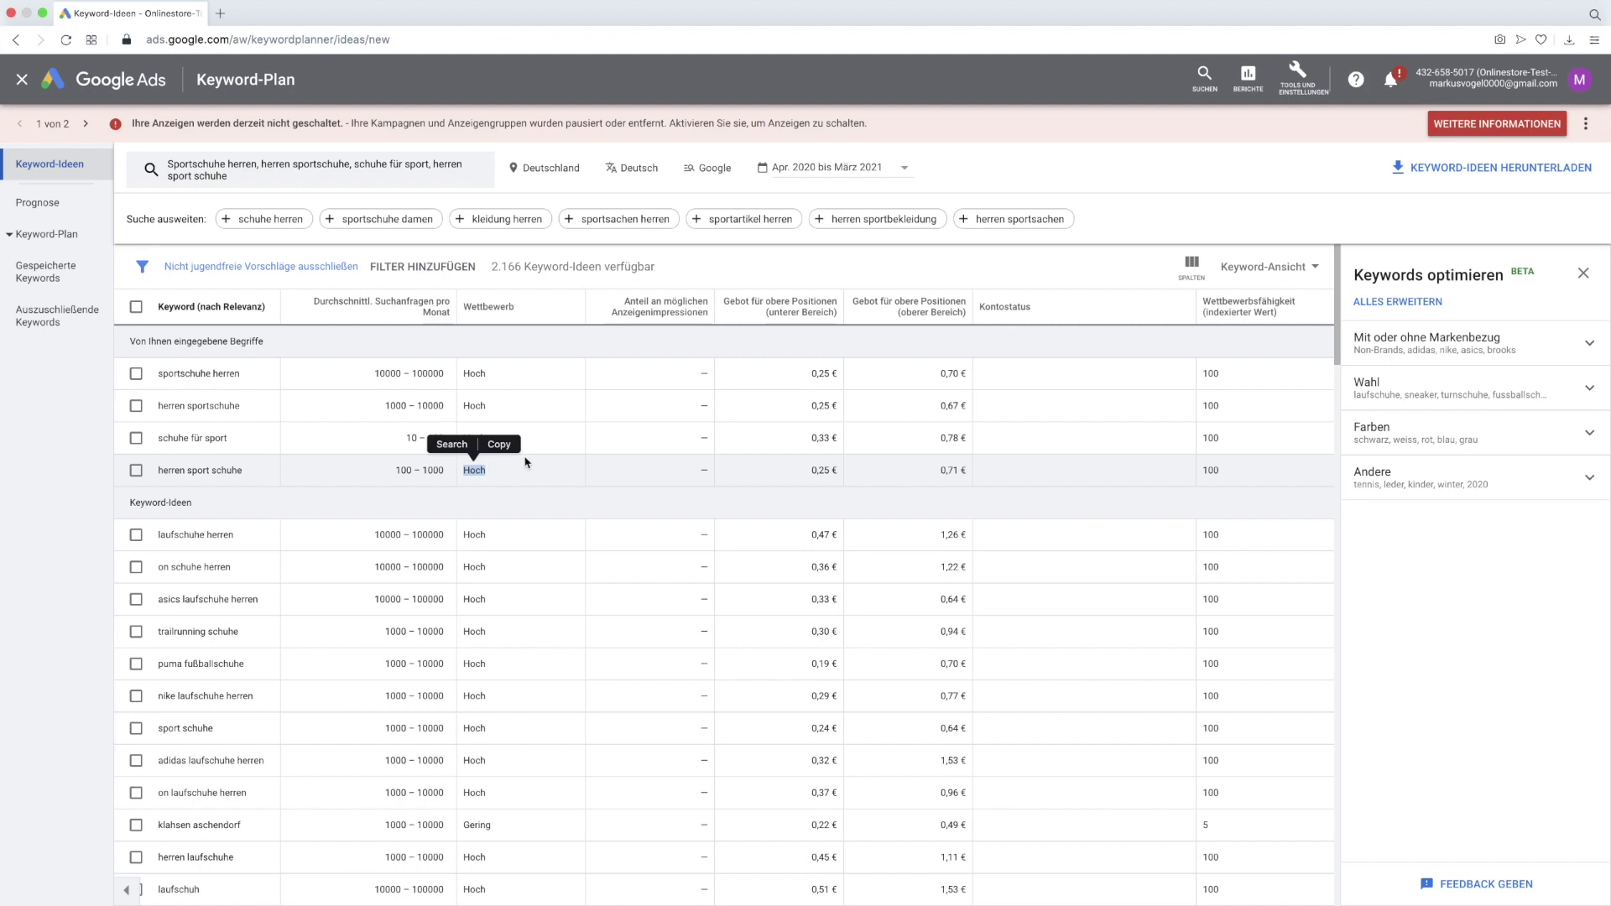
left_click(554, 463)
scroll(504, 458, "down", 8)
scroll(506, 458, "up", 8)
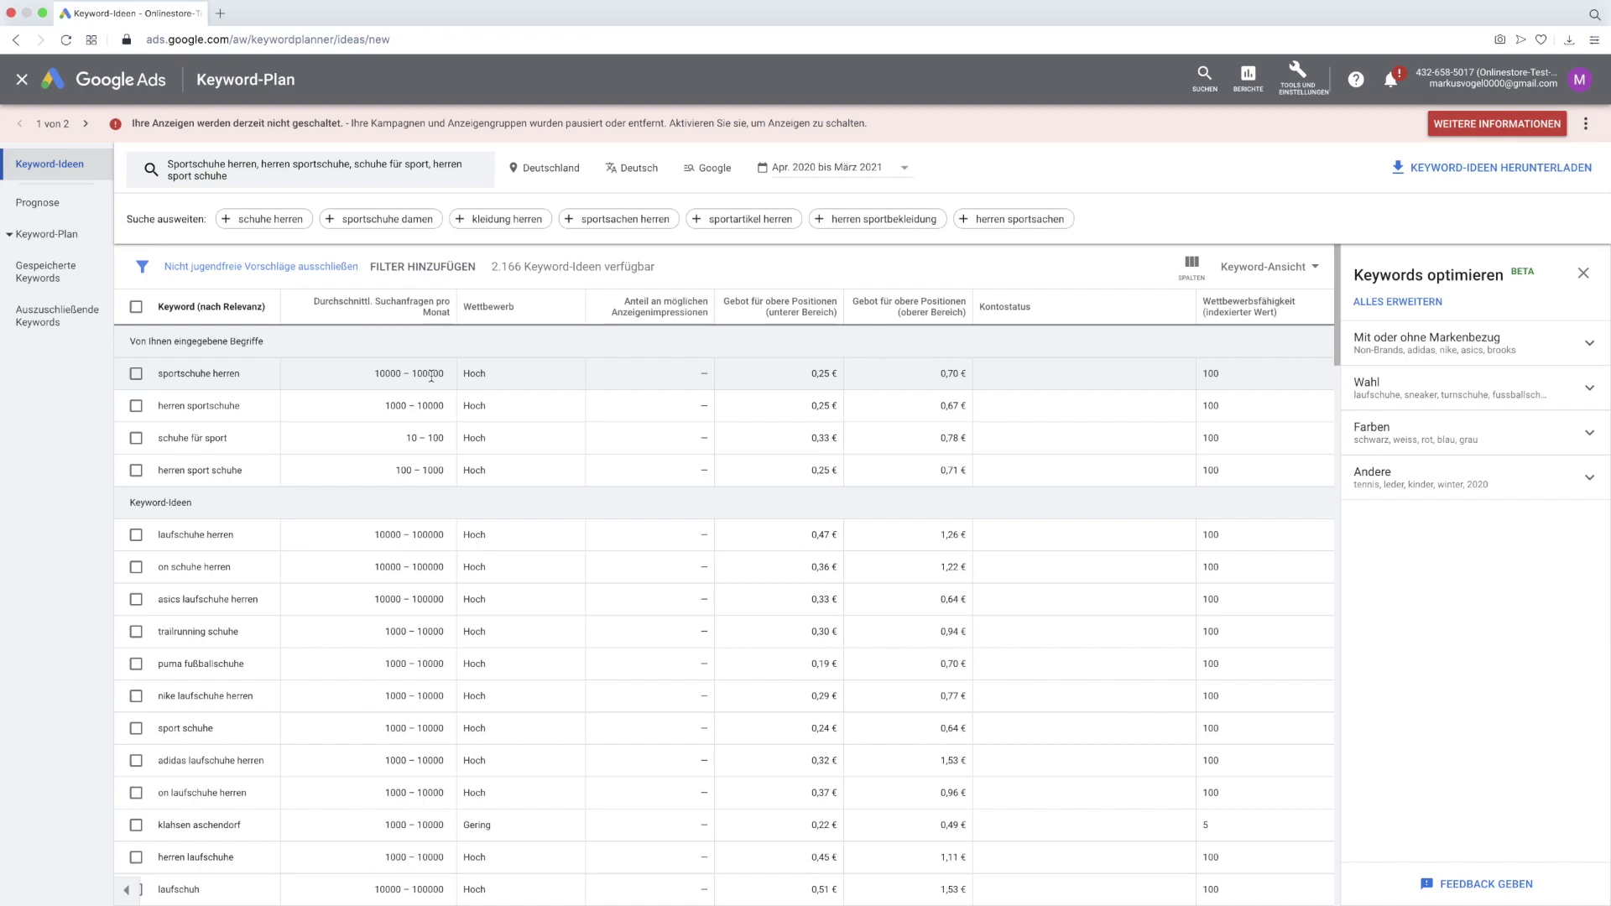
scroll(503, 428, "down", 1)
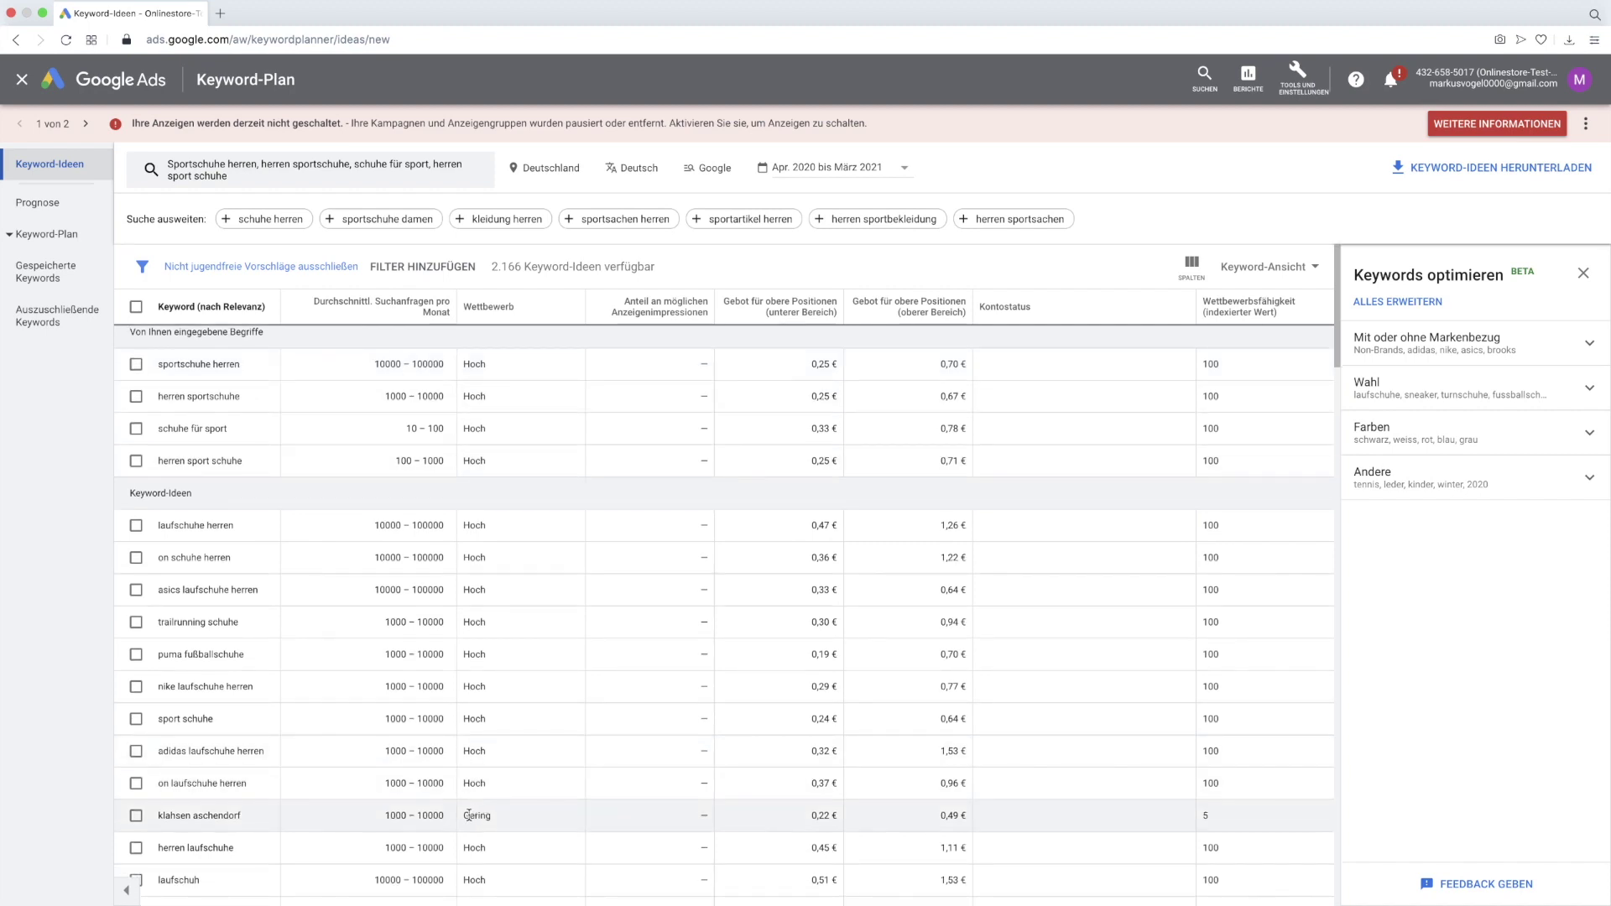
scroll(507, 395, "up", 1)
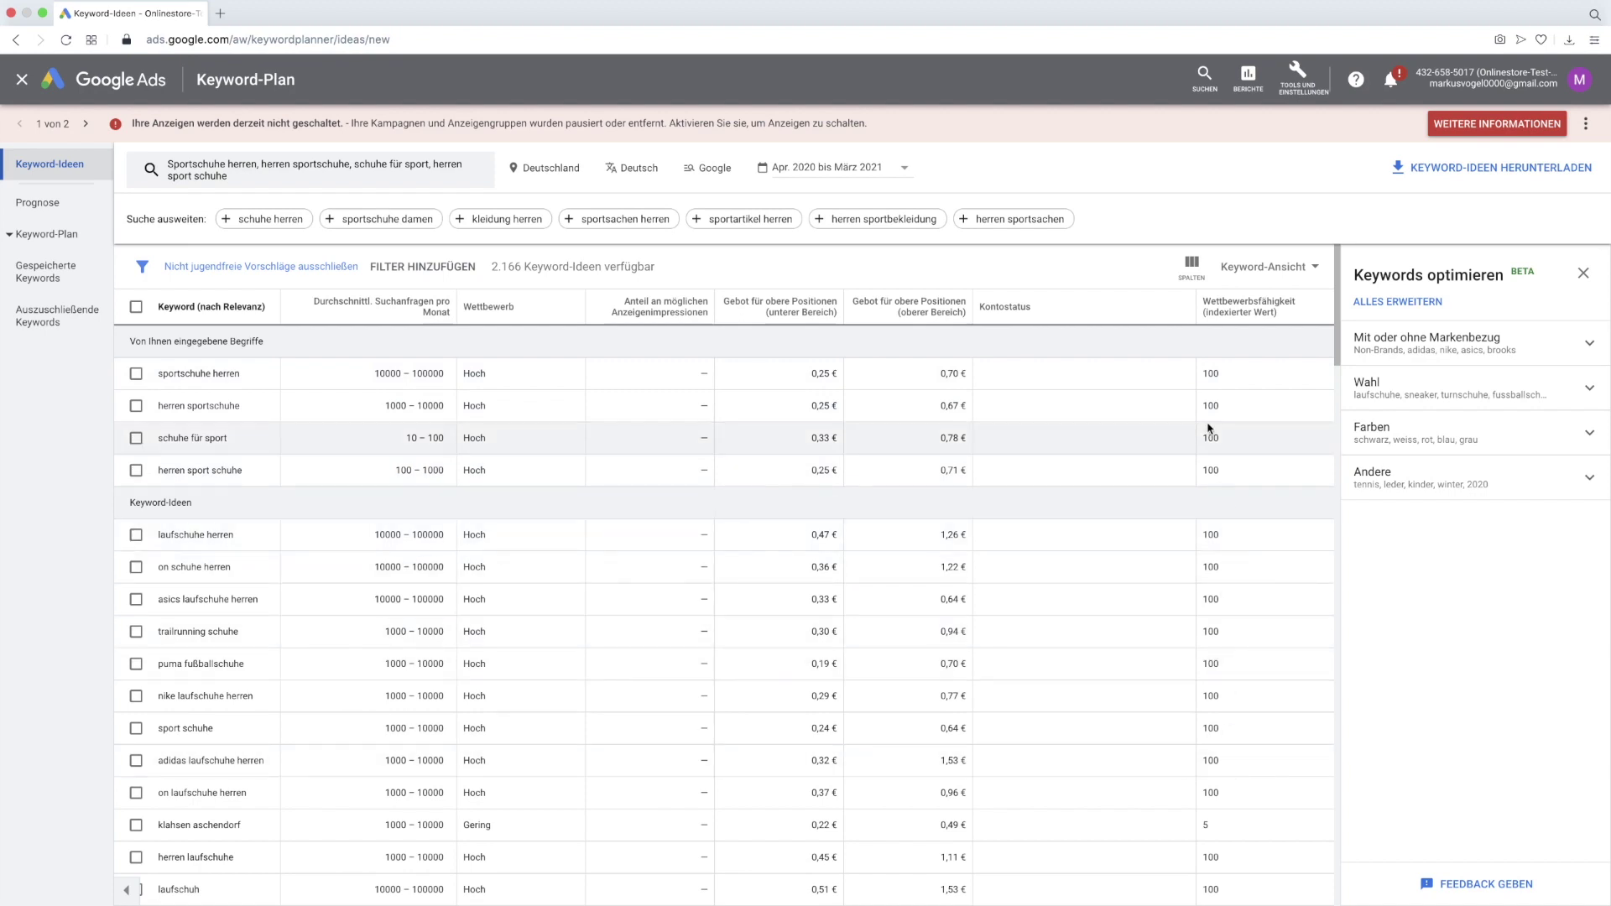
Customize the keyword table's columns so that Wettbewerbsfähigkeit (indexierter Wert) comes directly after Wettbewerb.
left_click(1194, 267)
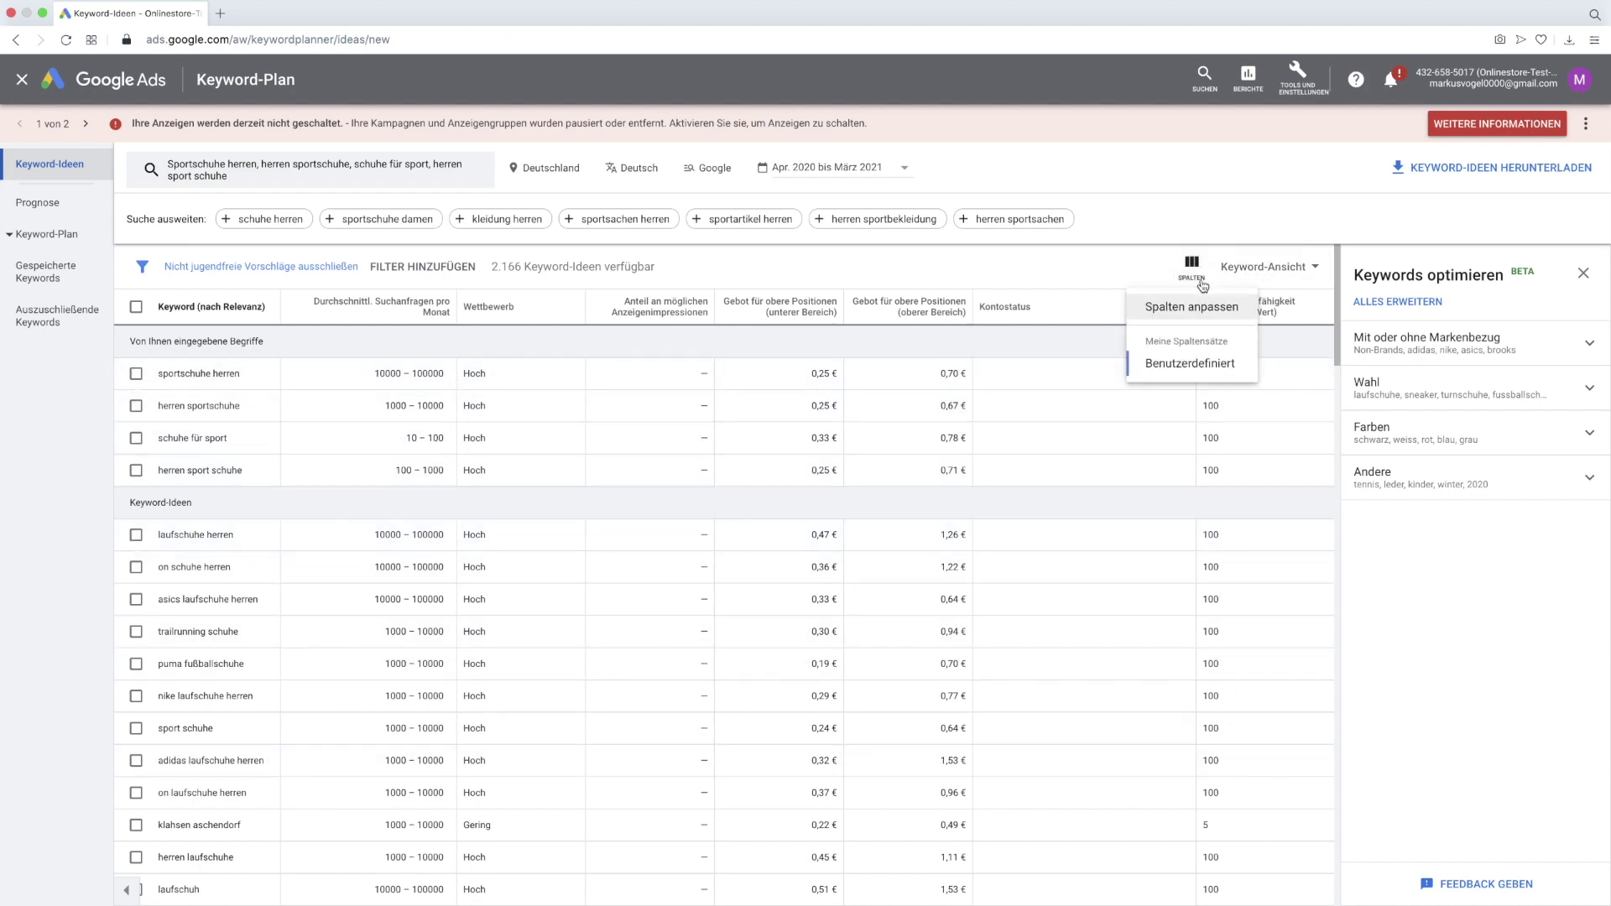
left_click(1198, 310)
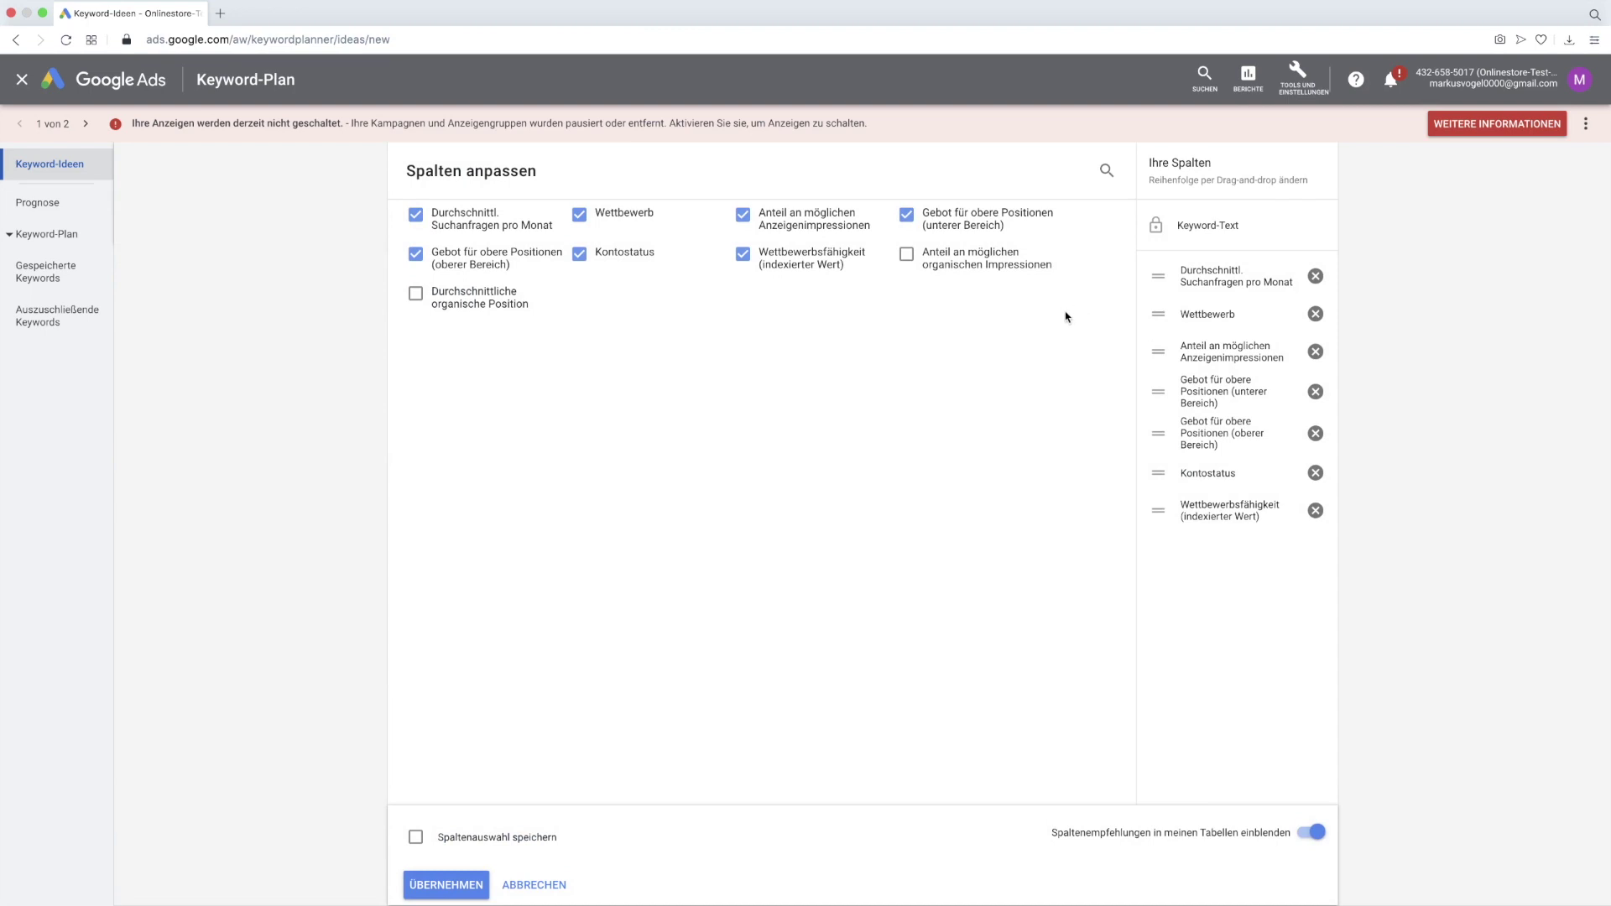
left_click(743, 258)
left_click(745, 262)
left_click(744, 262)
left_click(745, 264)
left_click_drag(1176, 505, 1168, 350)
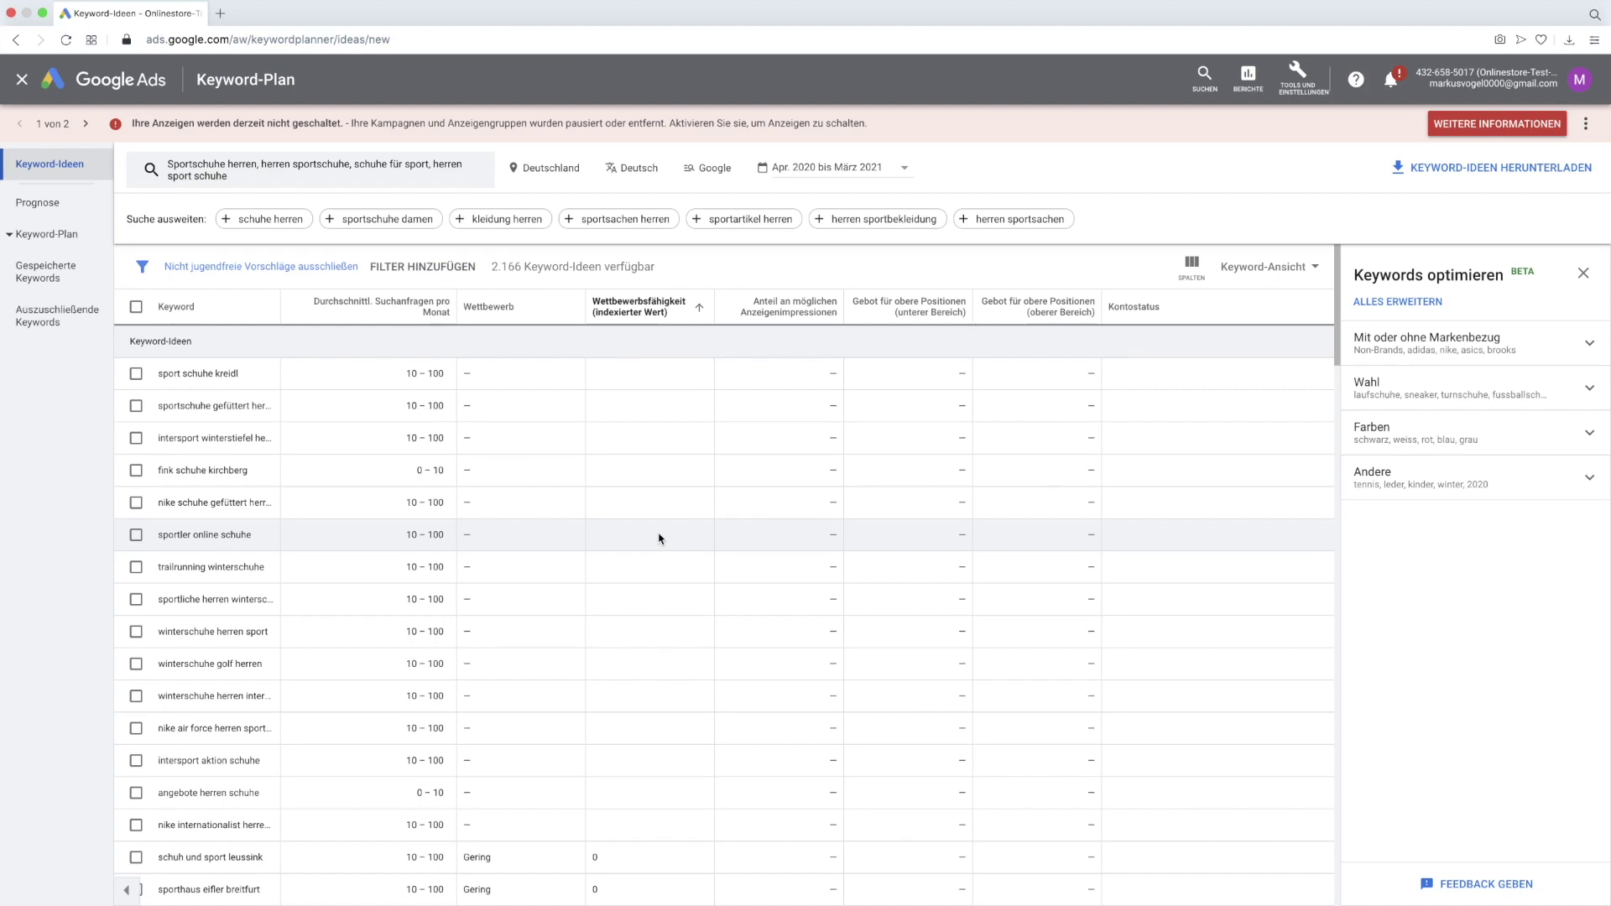
View the available date range options without changing the period, and look through the keyword ideas by Wettbewerbsfähigkeit.
left_click(821, 167)
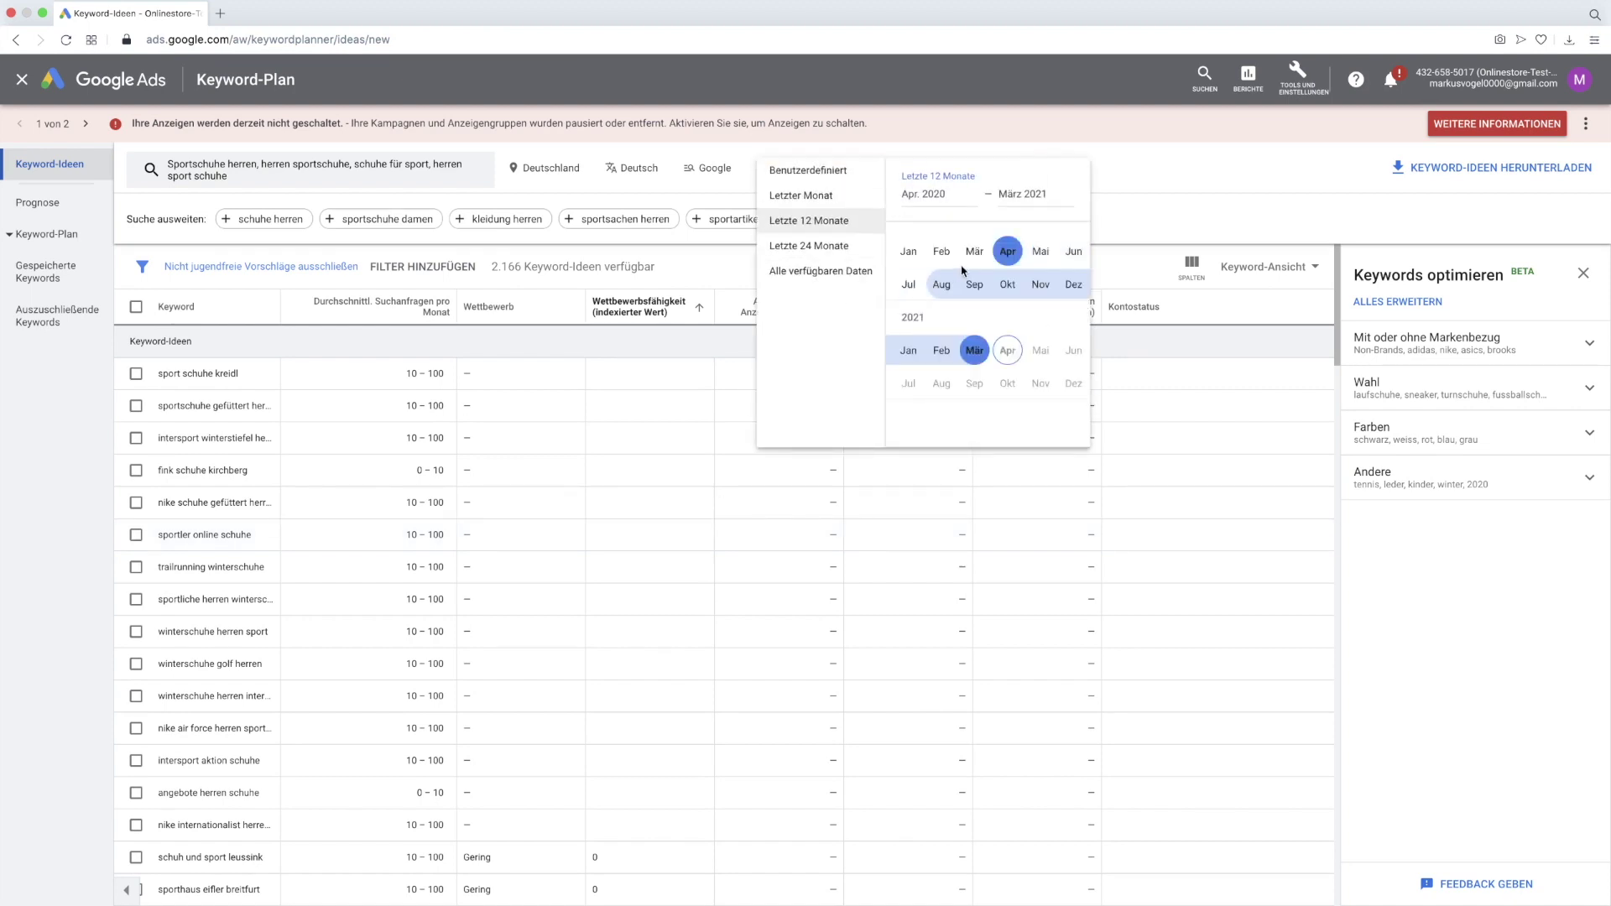
left_click(696, 354)
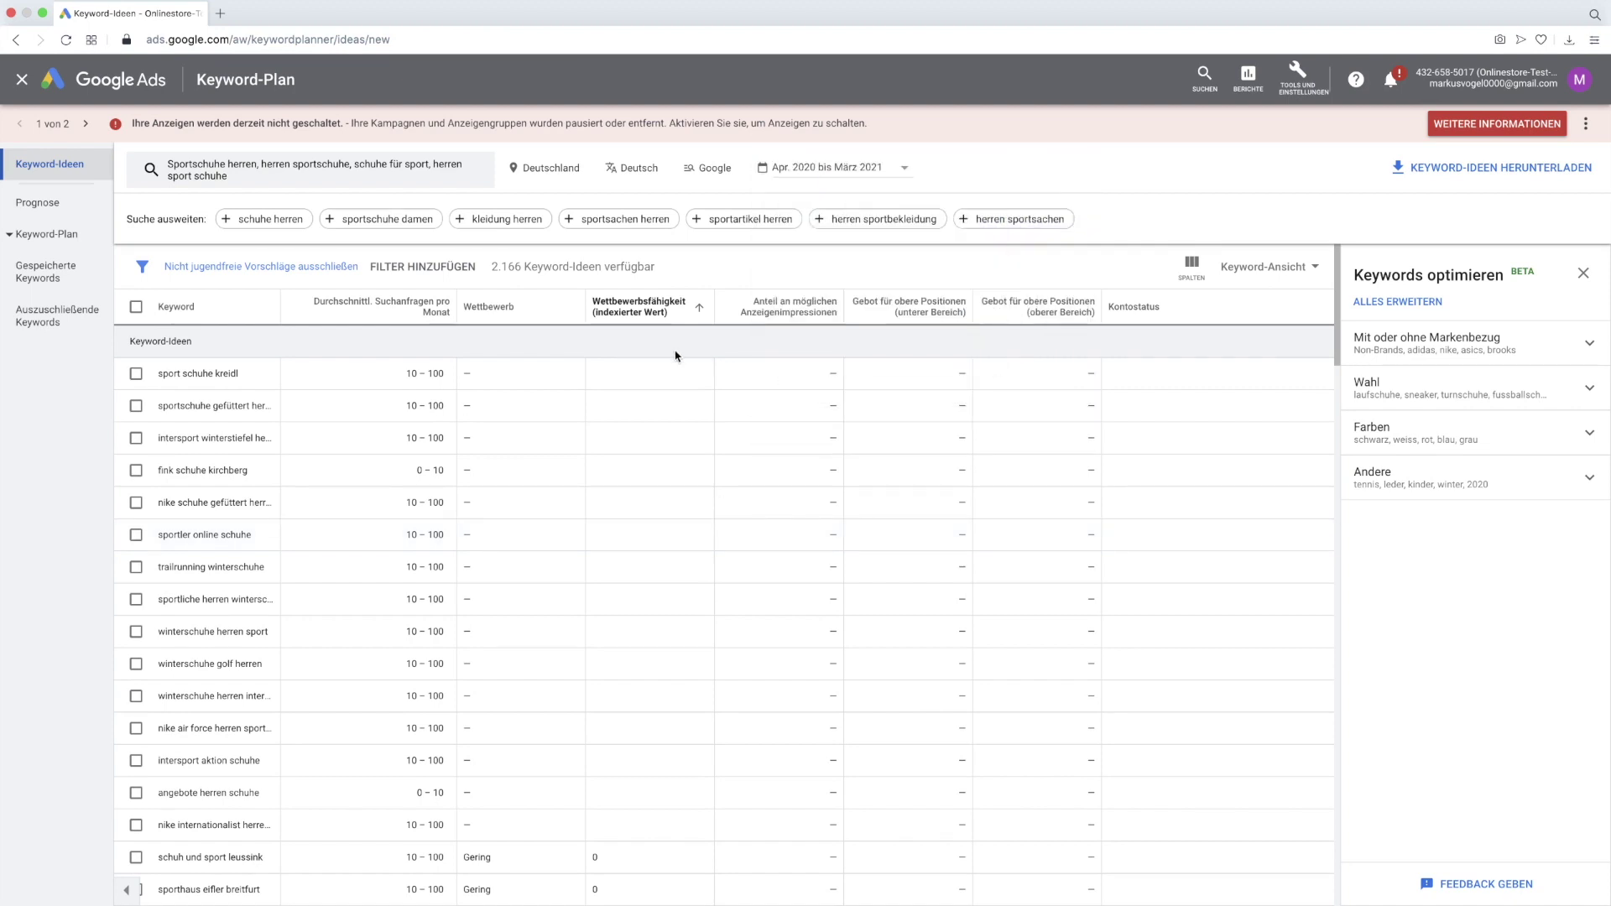
scroll(459, 384, "down", 10)
scroll(460, 385, "up", 10)
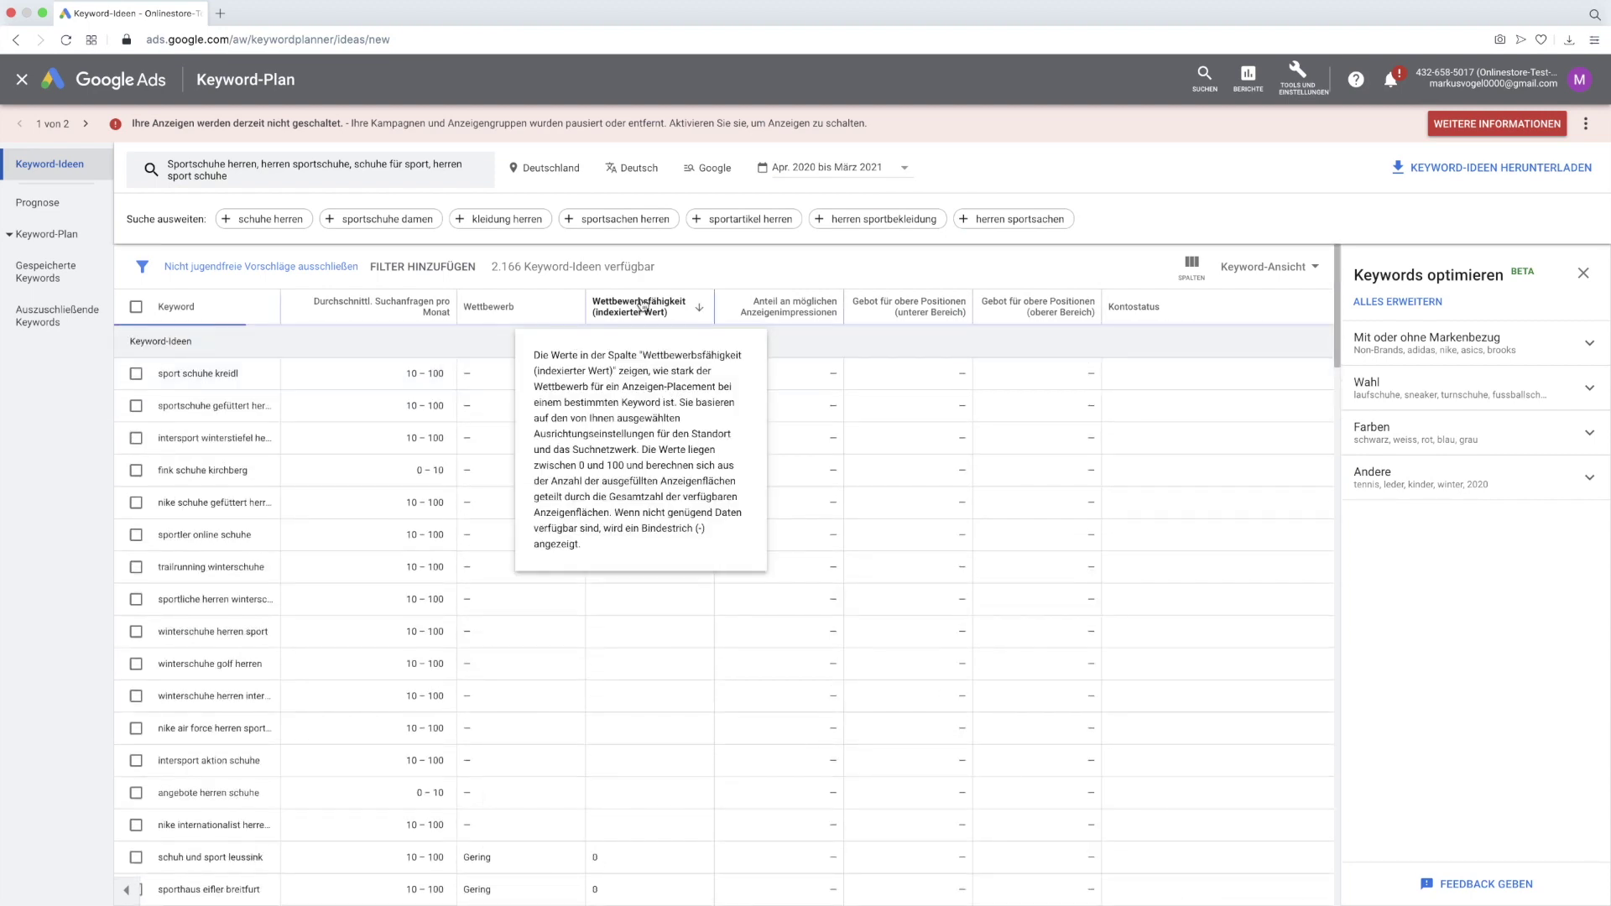
Sort the keyword table by Wettbewerbsfähigkeit (indexierter Wert) with the highest values first and look through the ideas.
left_click(642, 307)
scroll(601, 379, "down", 15)
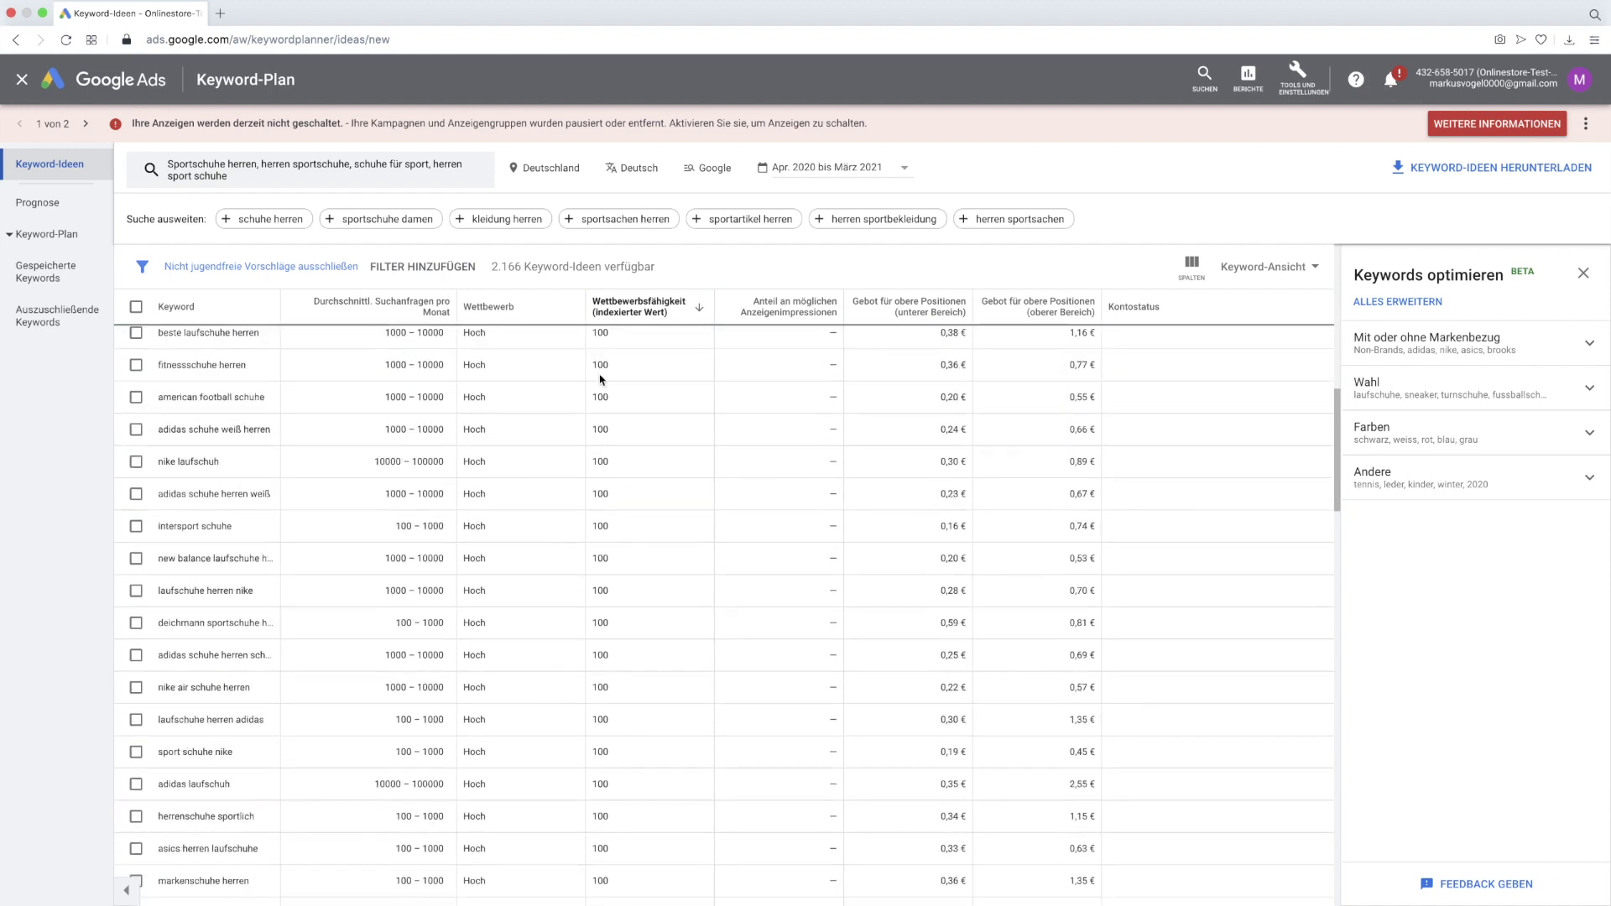
scroll(600, 374, "up", 15)
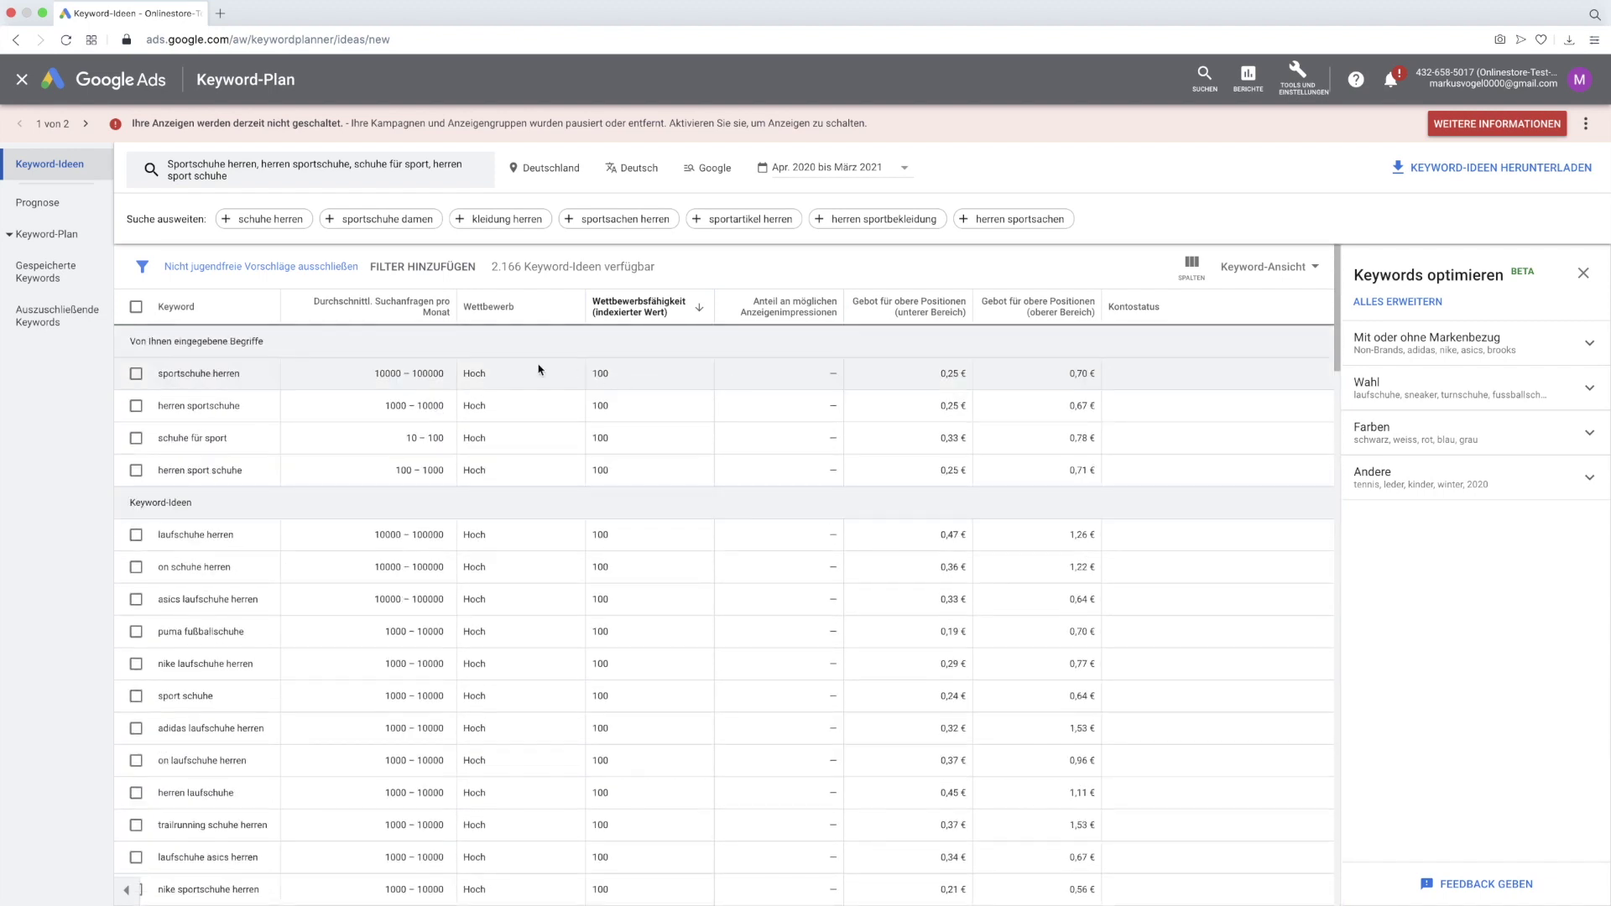
Filter the keyword ideas to a Wettbewerbsfähigkeit (indexierter Wert) of <= 50.
left_click(411, 266)
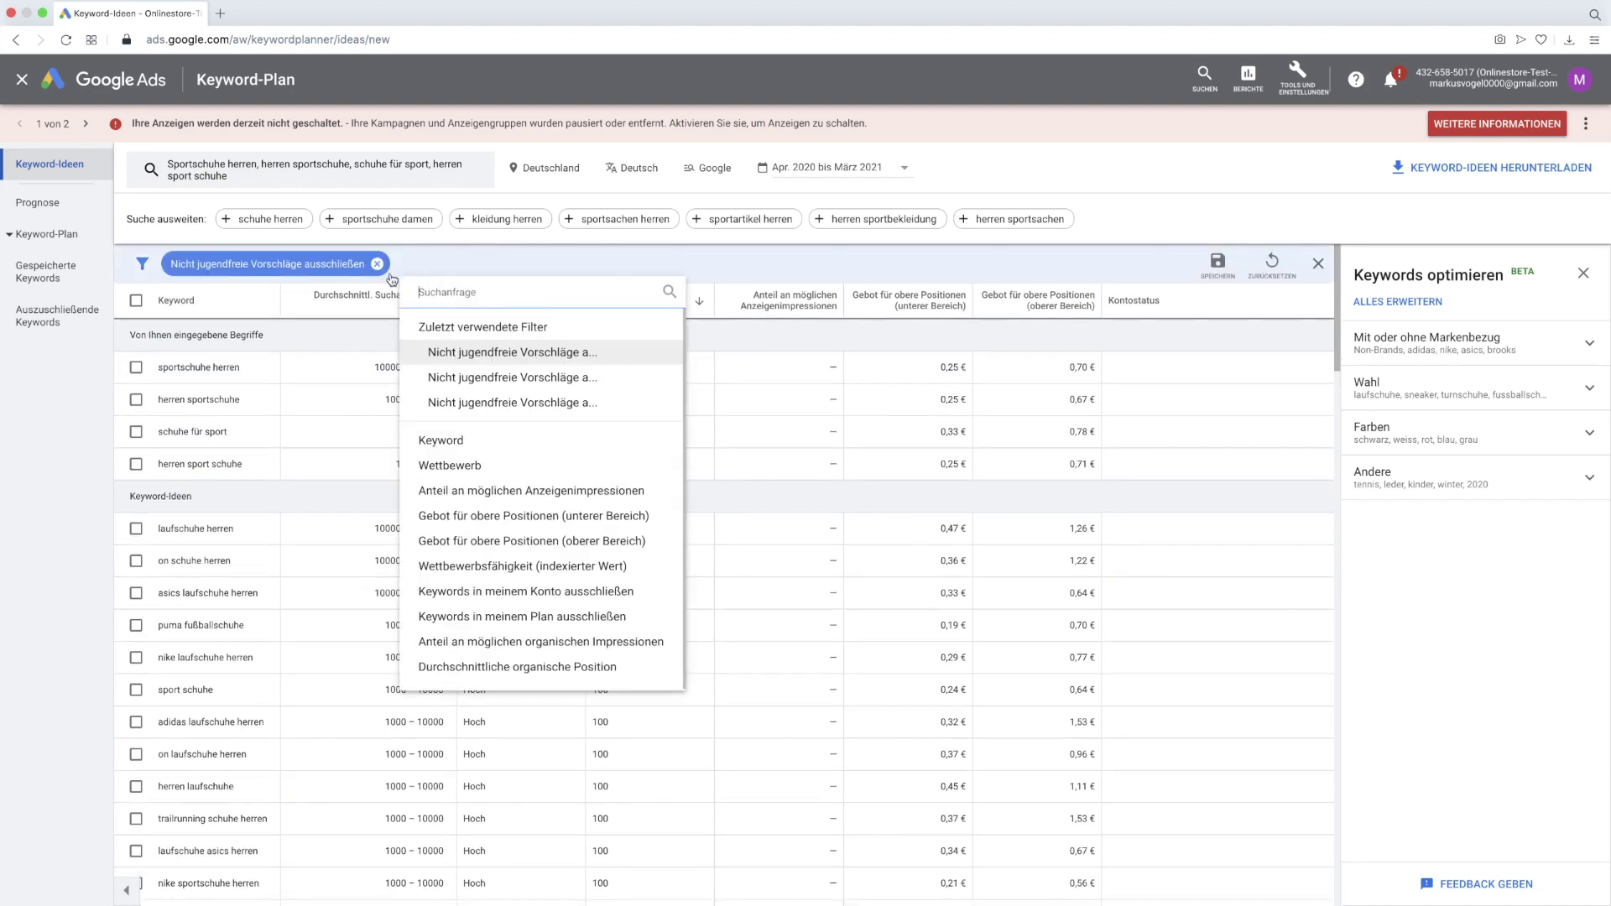
left_click(564, 566)
left_click(413, 323)
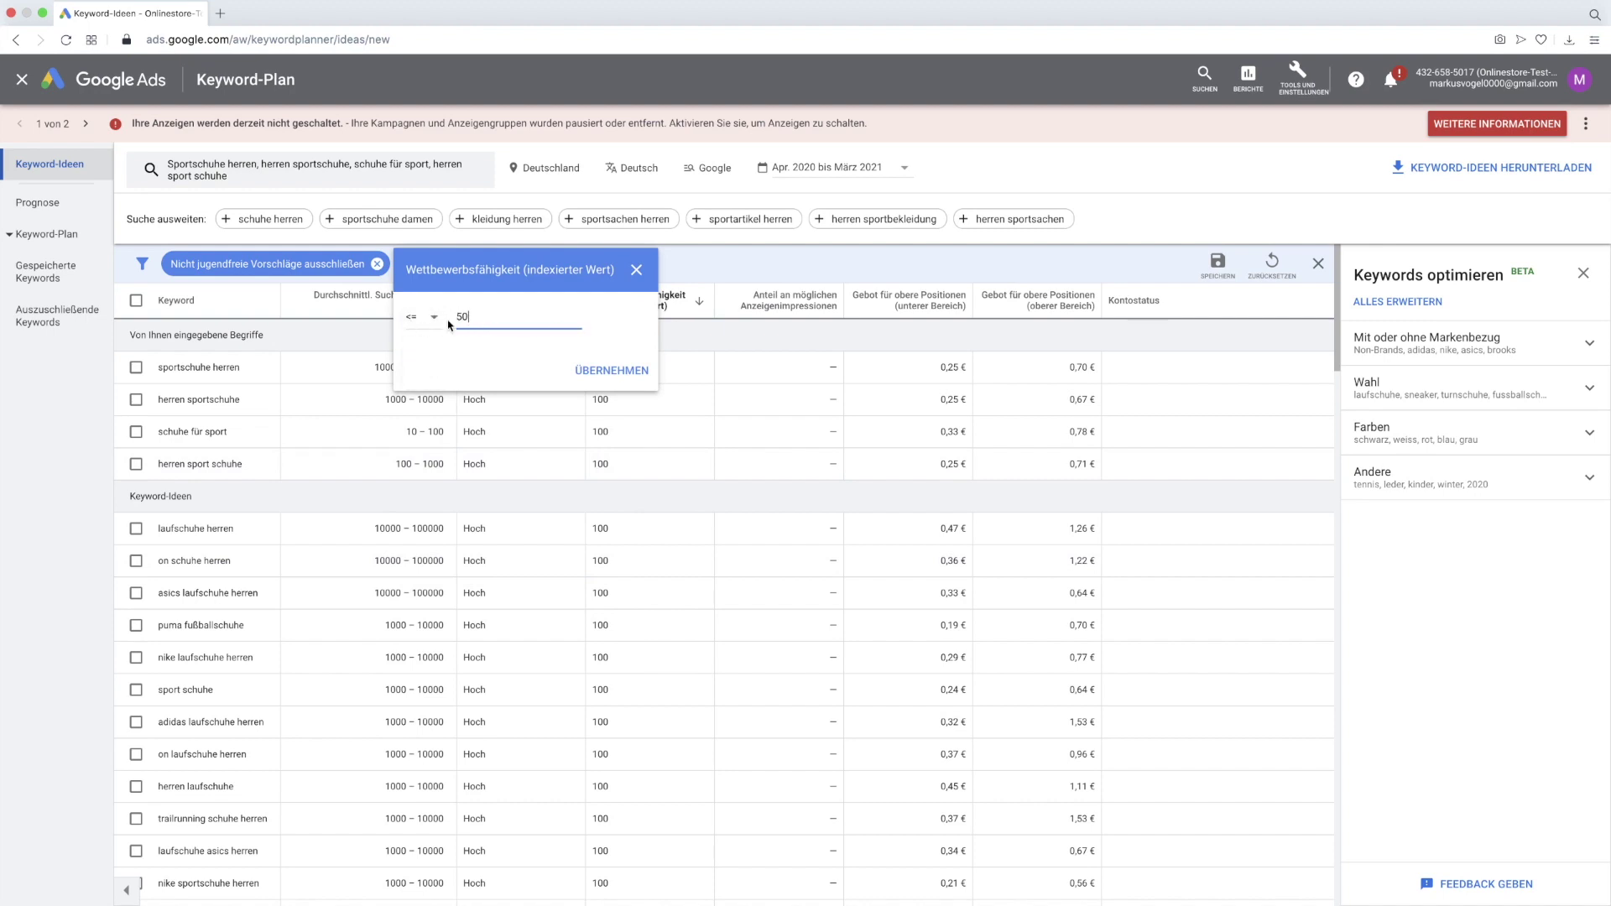
left_click(636, 376)
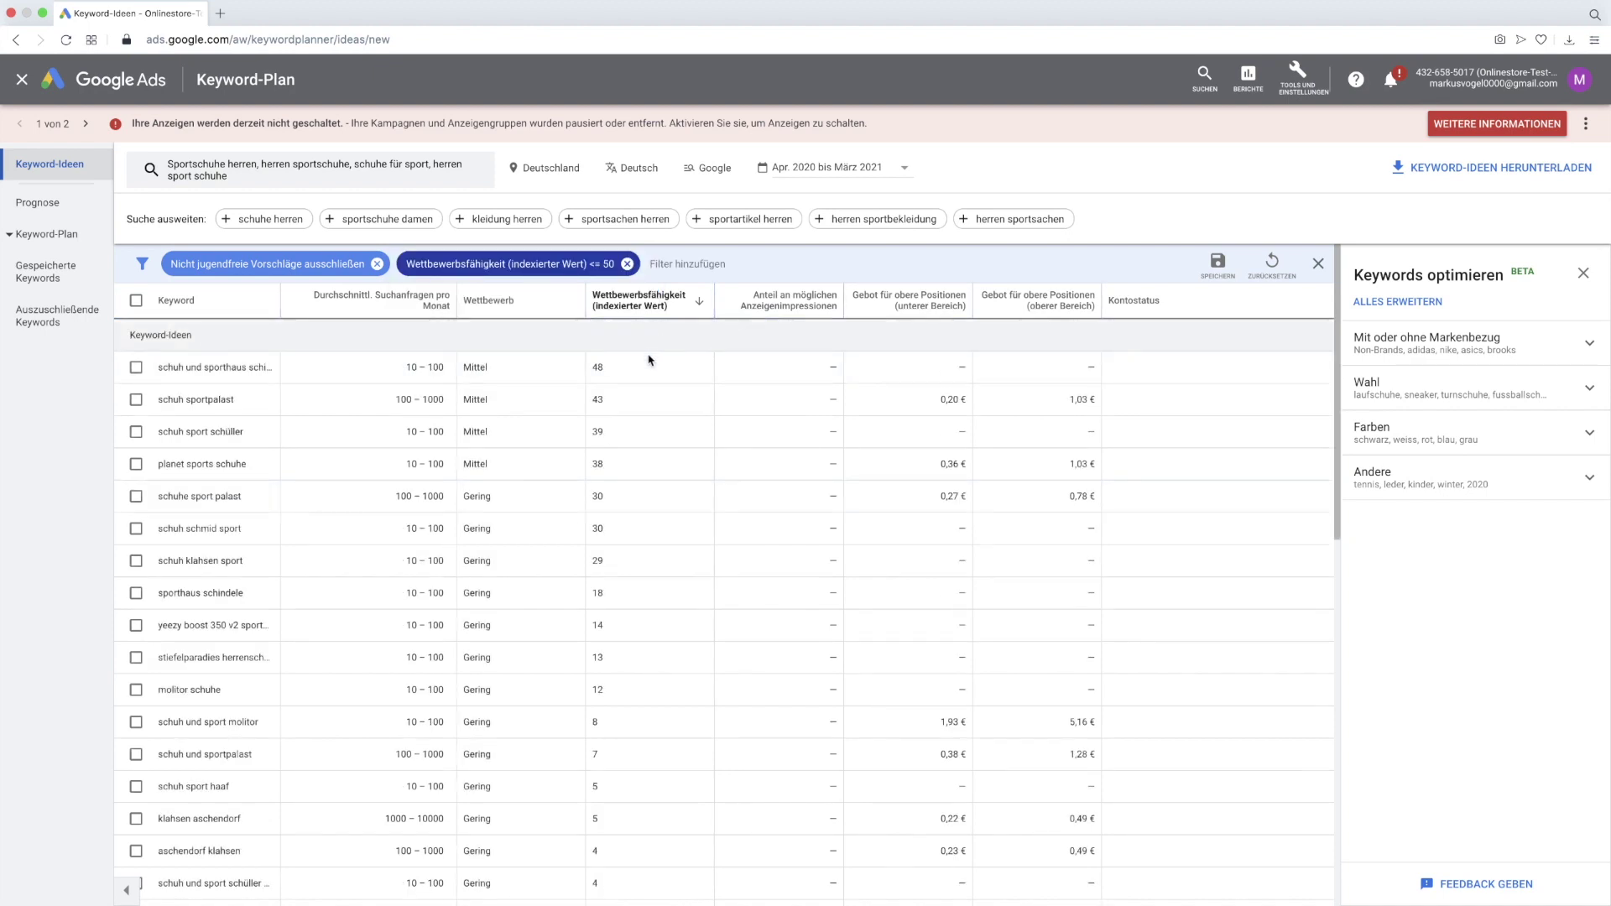
Add the first six filtered keyword ideas, down to "schuh schmid sport", to a new plan as Weitgehend passend in a new ad group.
scroll(612, 415, "down", 1)
scroll(612, 414, "up", 1)
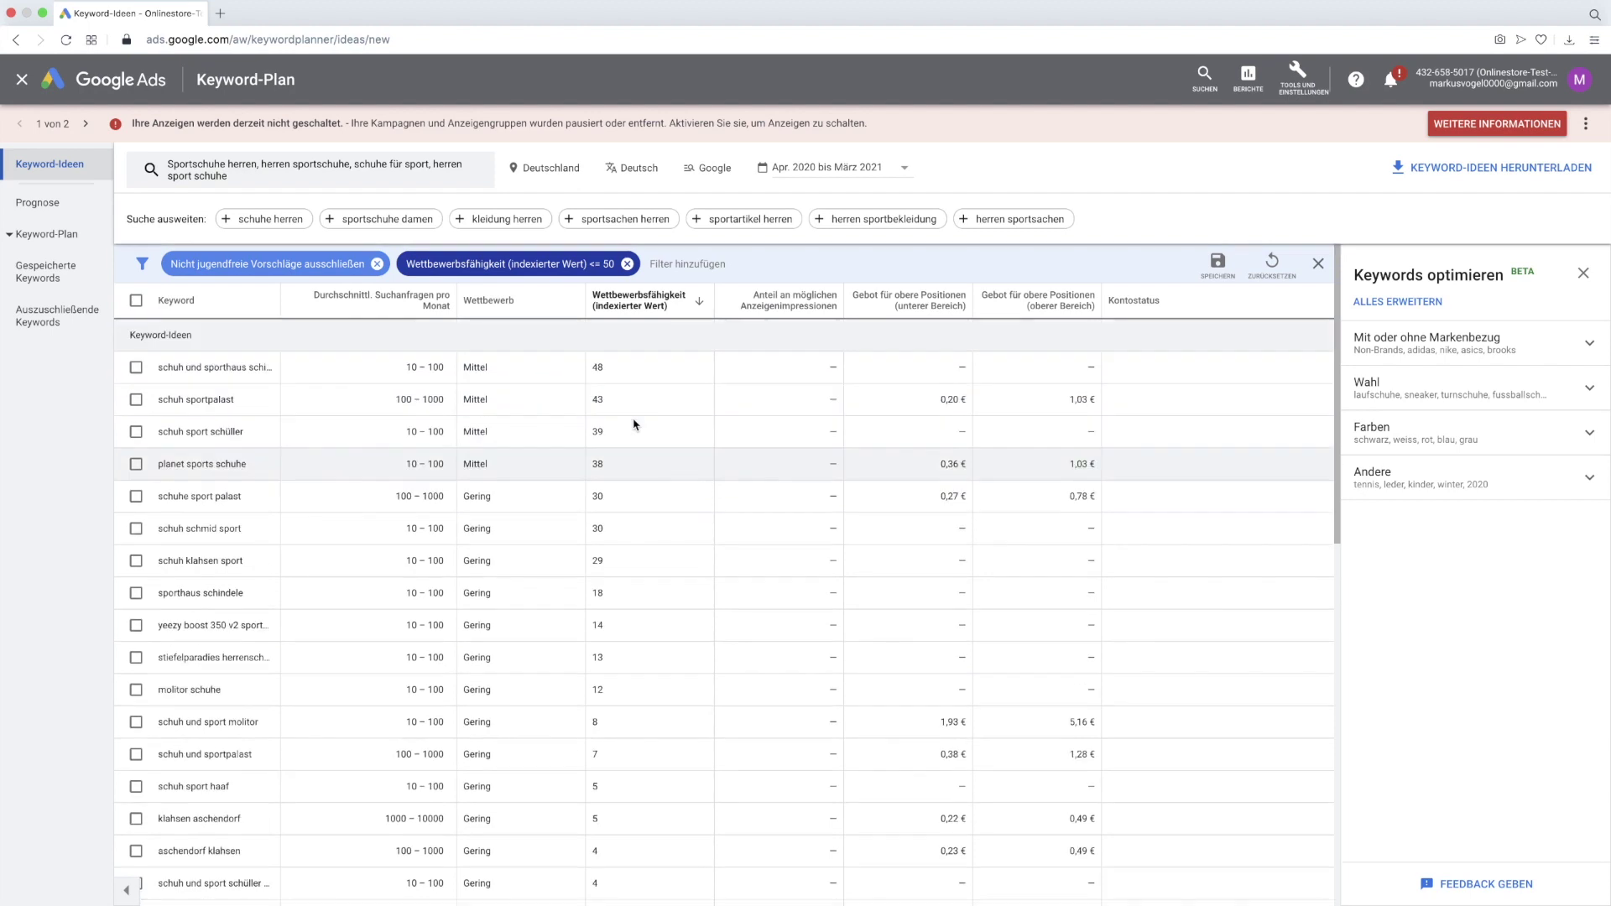
scroll(485, 413, "down", 5)
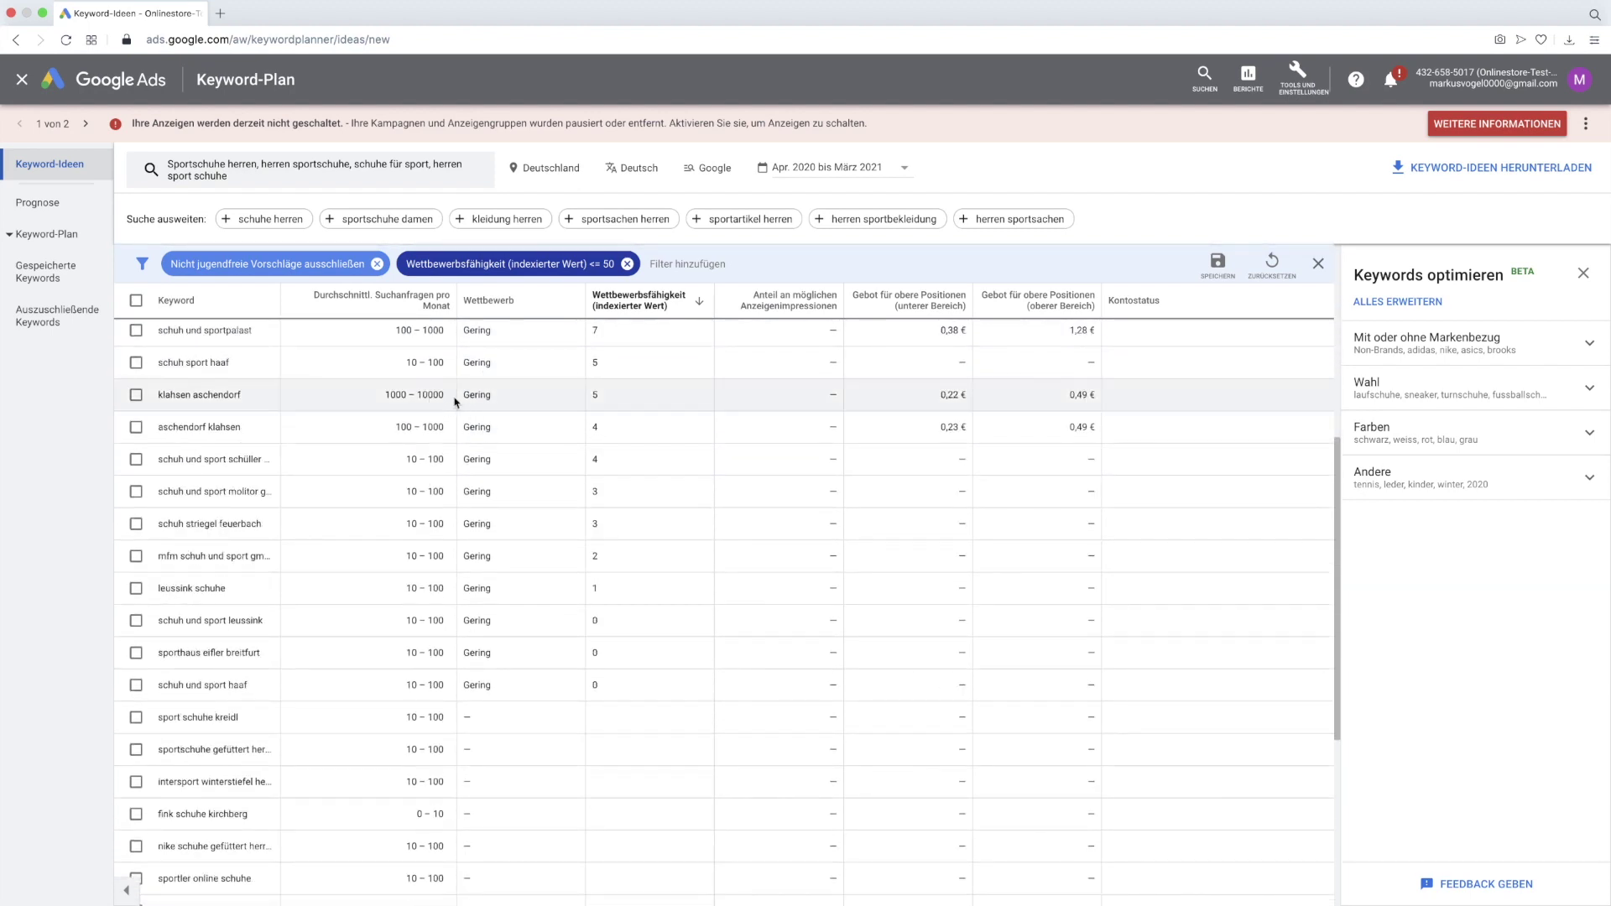
scroll(588, 416, "up", 5)
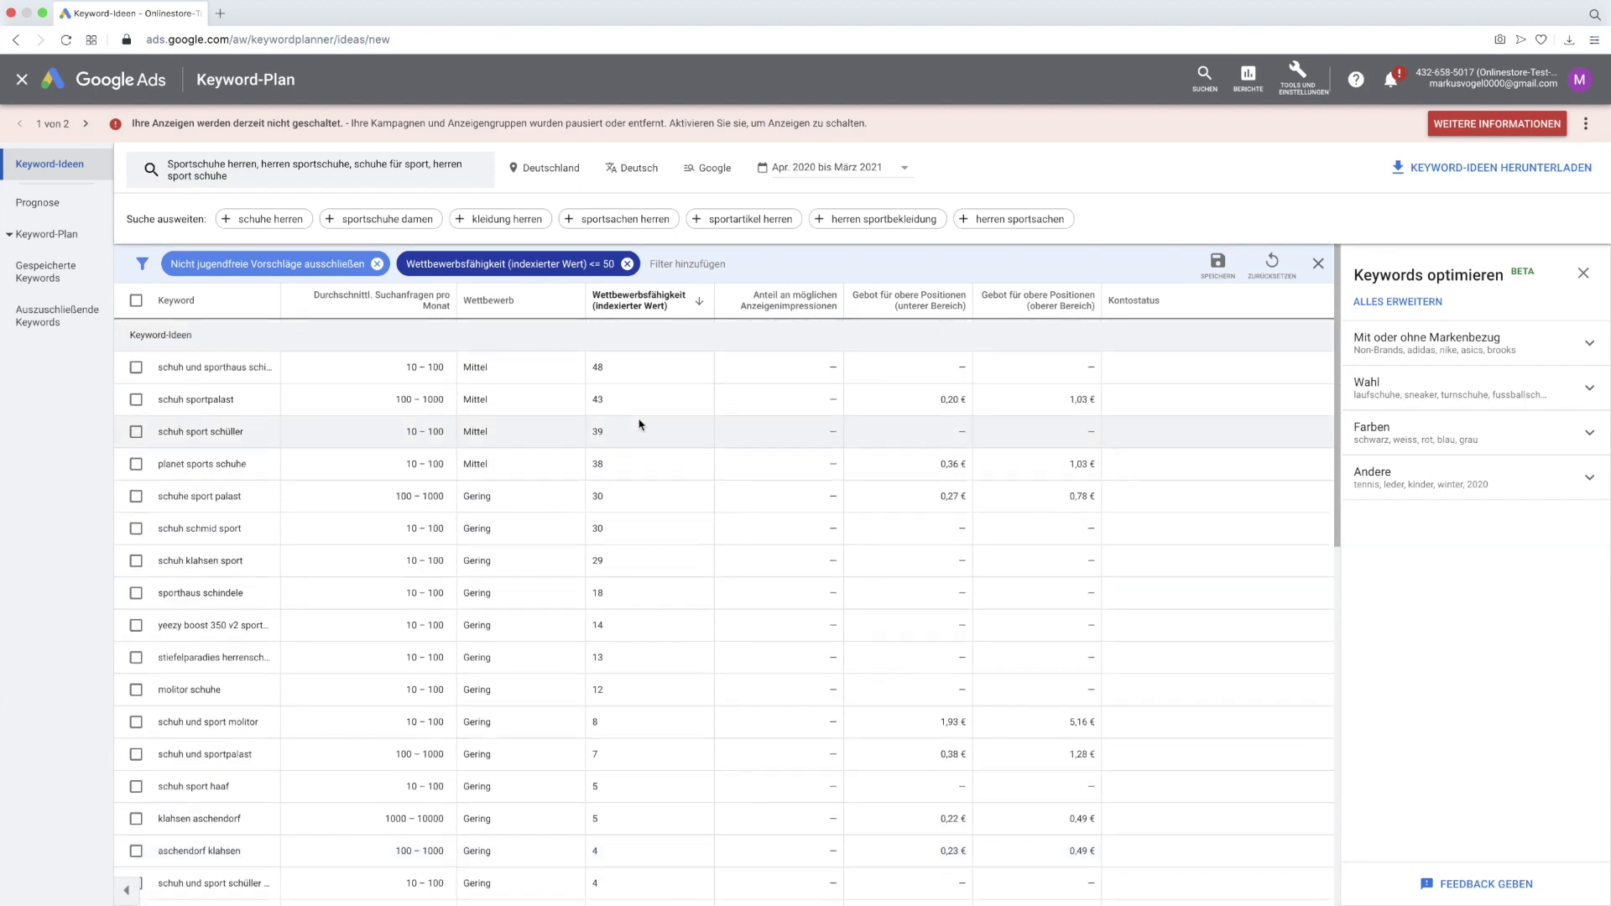
scroll(640, 425, "down", 8)
scroll(239, 476, "up", 8)
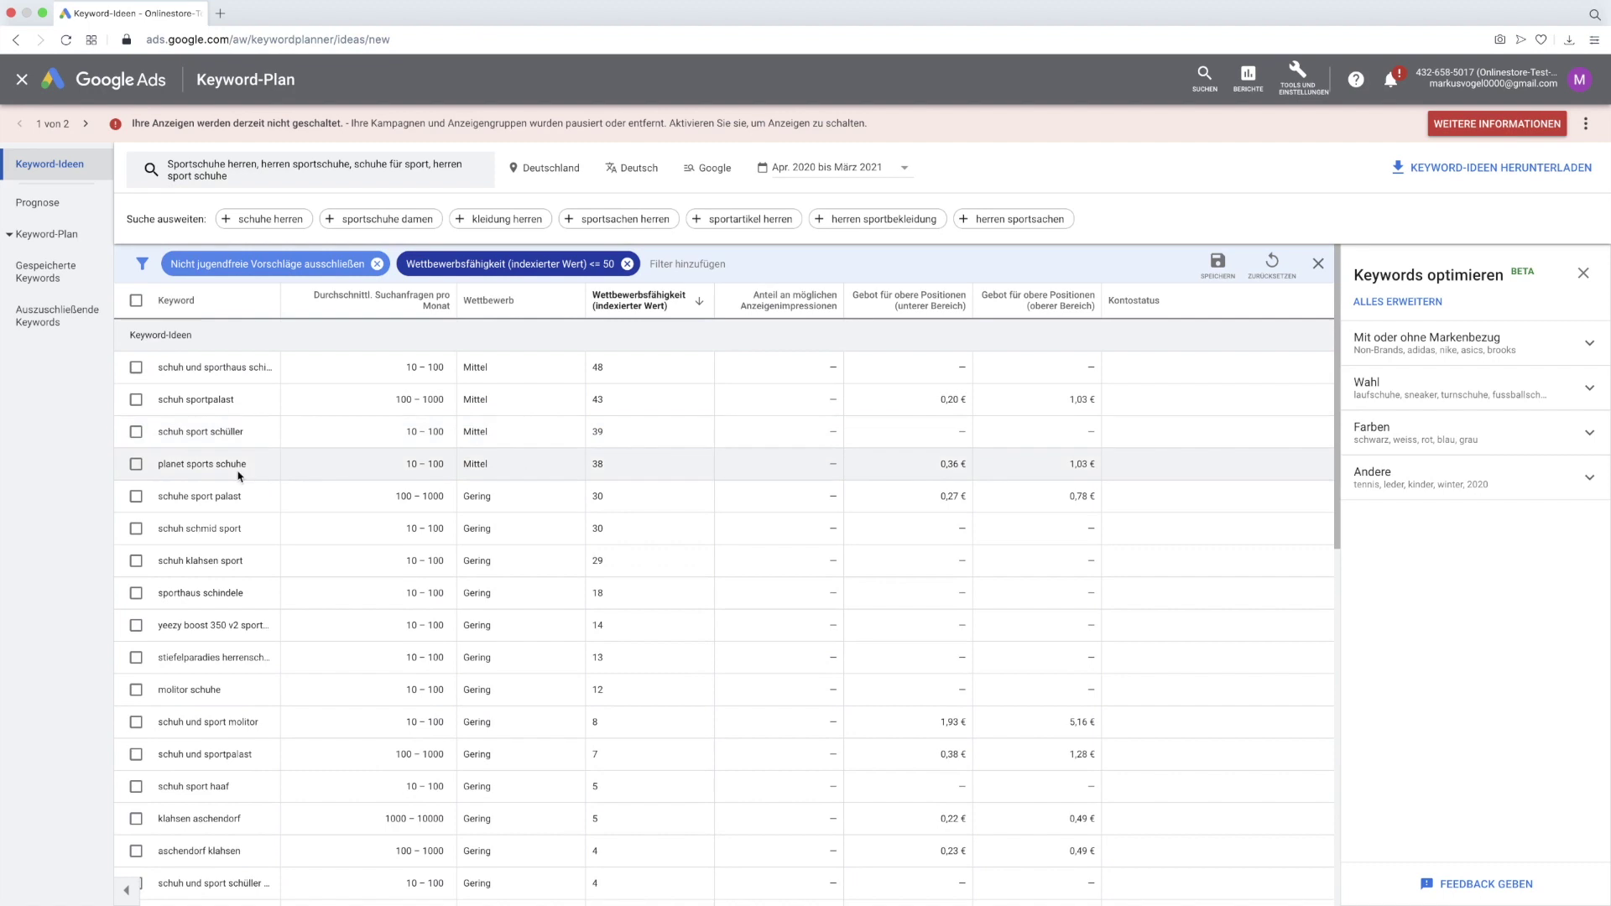
left_click(136, 367)
left_click(136, 405)
left_click(136, 438)
left_click(136, 470)
left_click(136, 503)
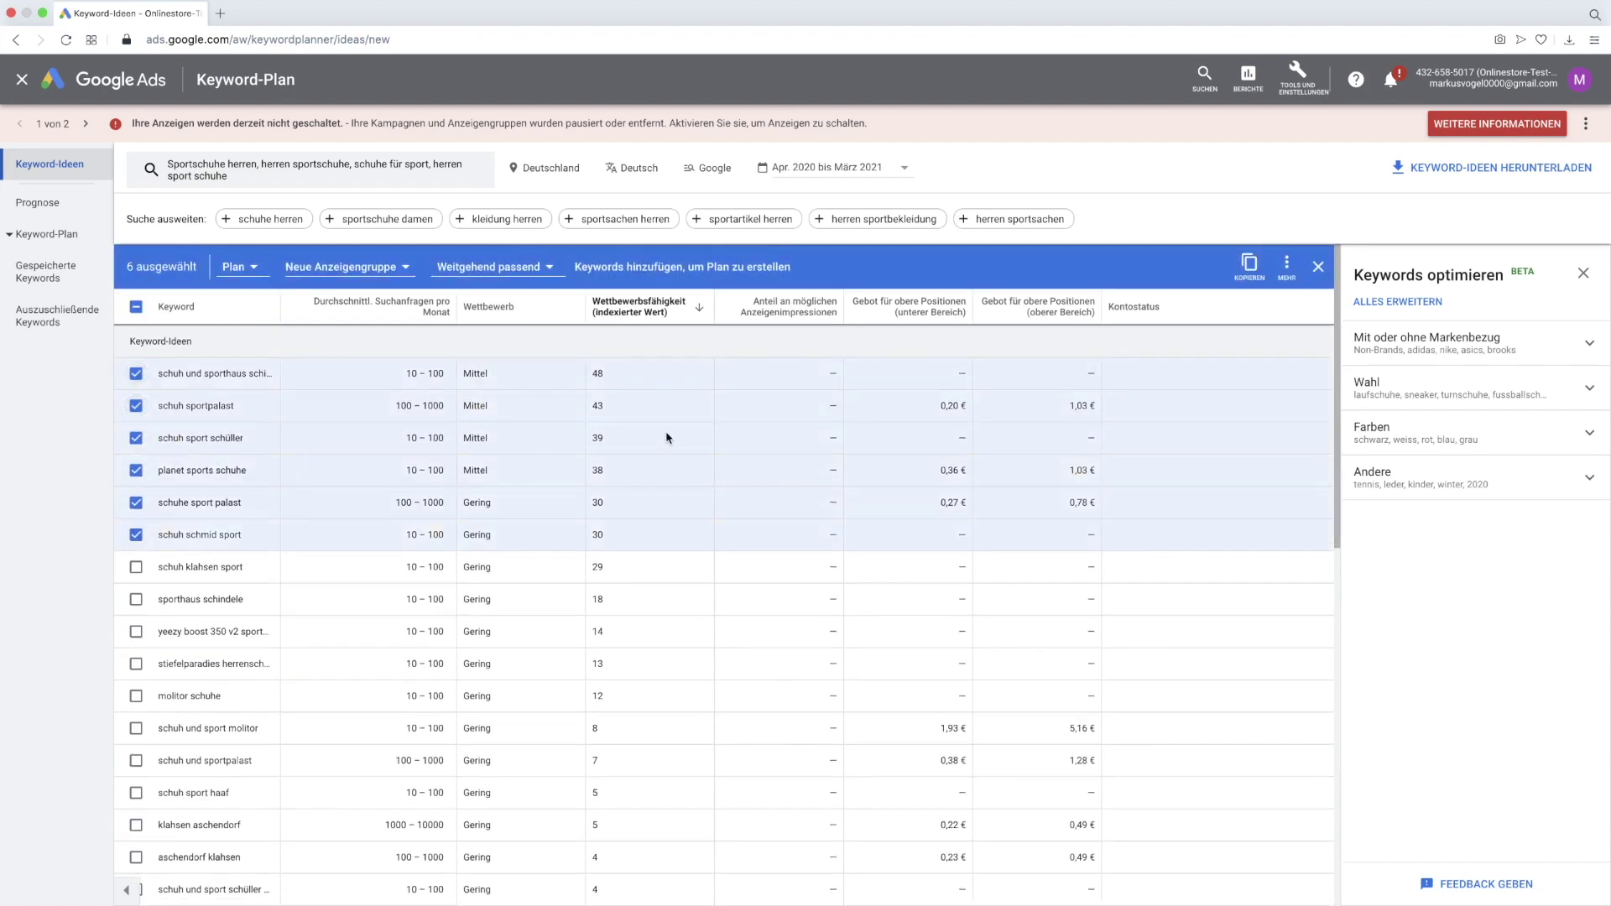
left_click(662, 267)
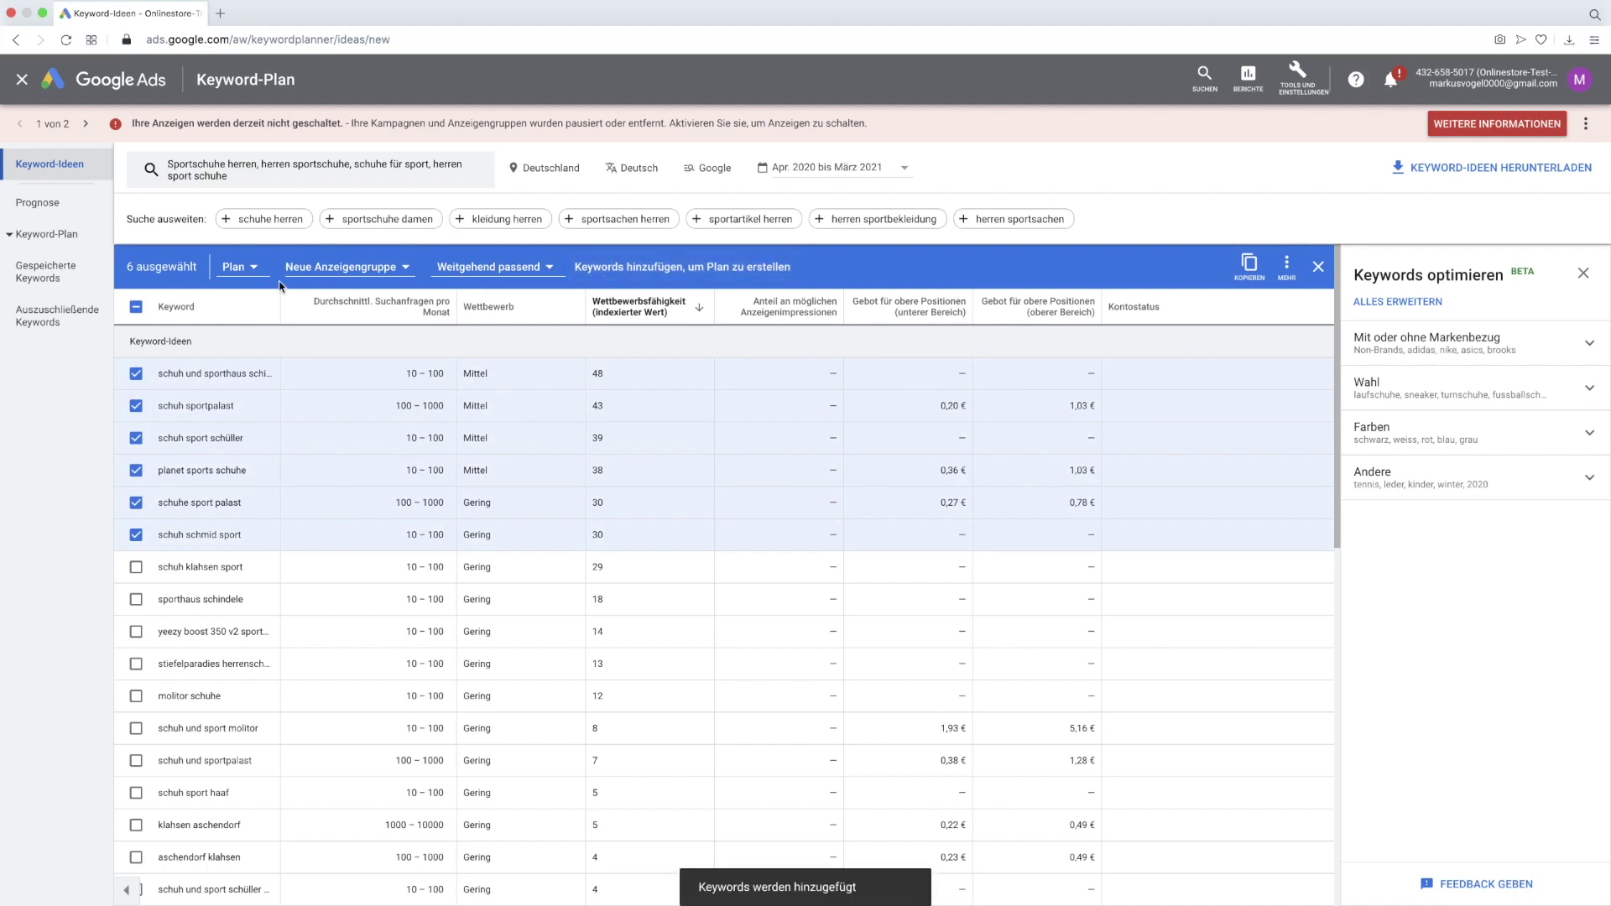
View the plan's saved keywords along with its download and sharing options, leaving the plan's access settings unchanged.
left_click(50, 272)
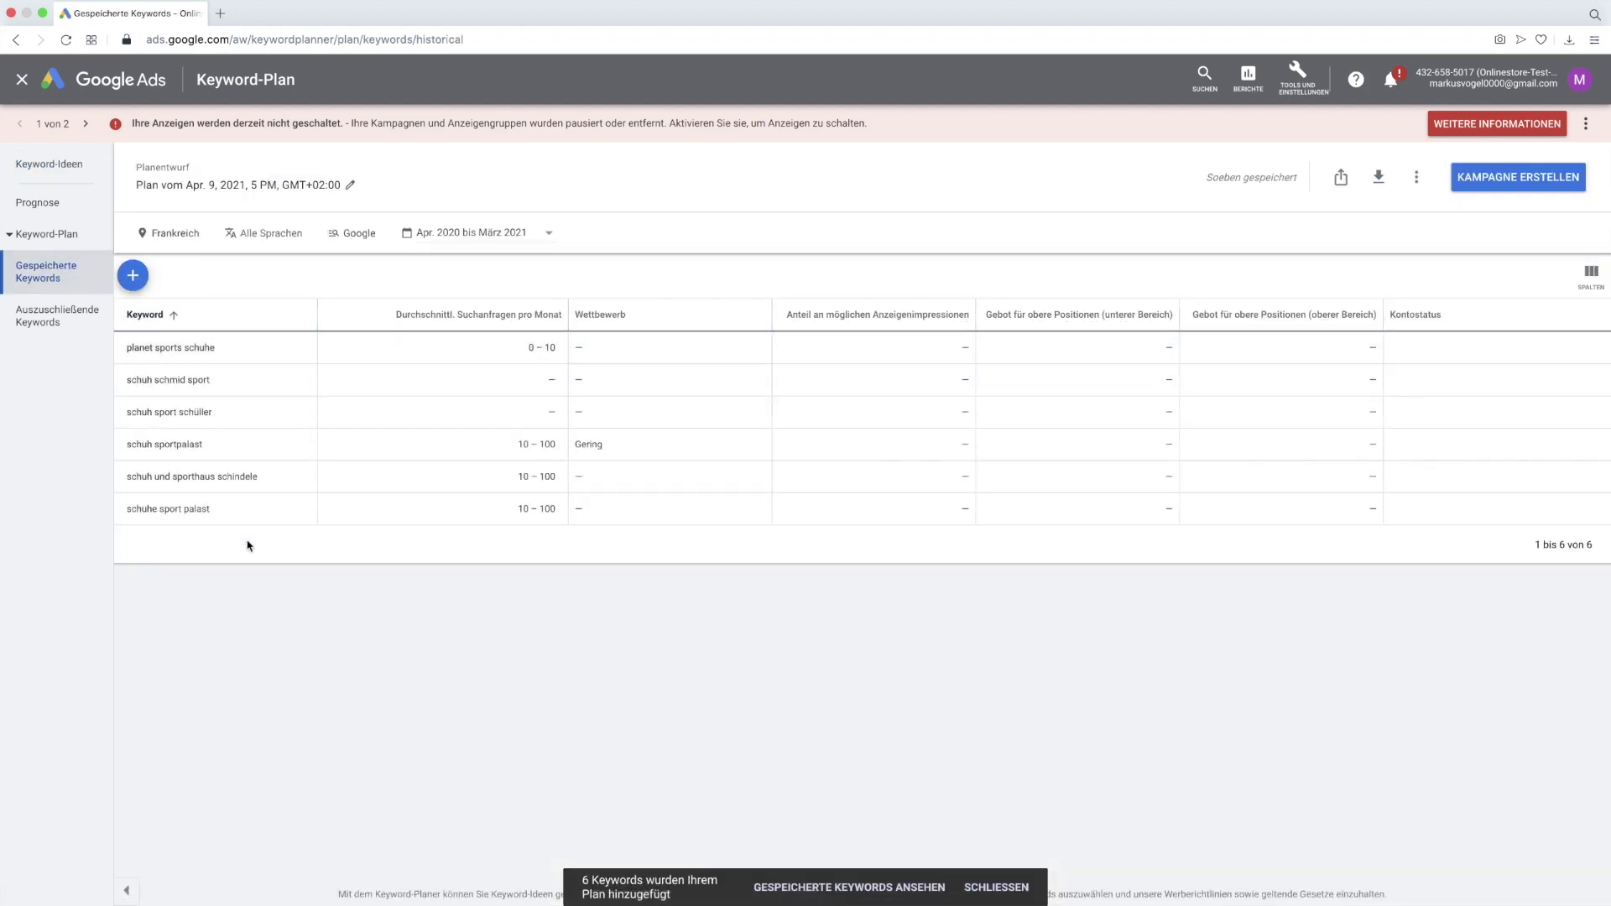
left_click(1377, 178)
left_click(1337, 226)
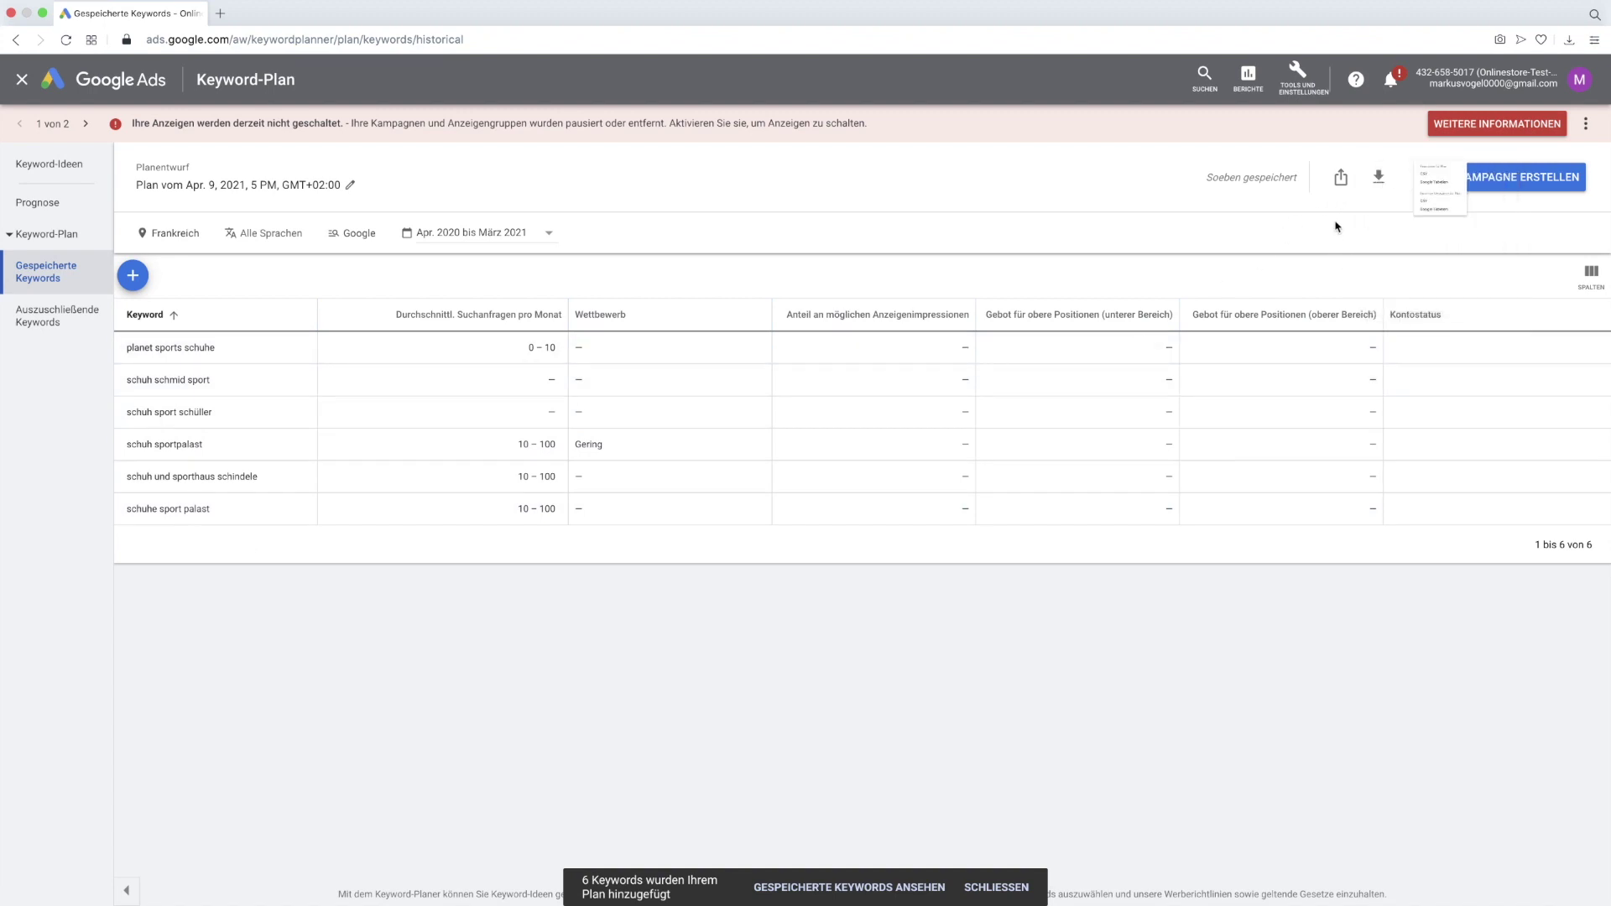
left_click(1336, 176)
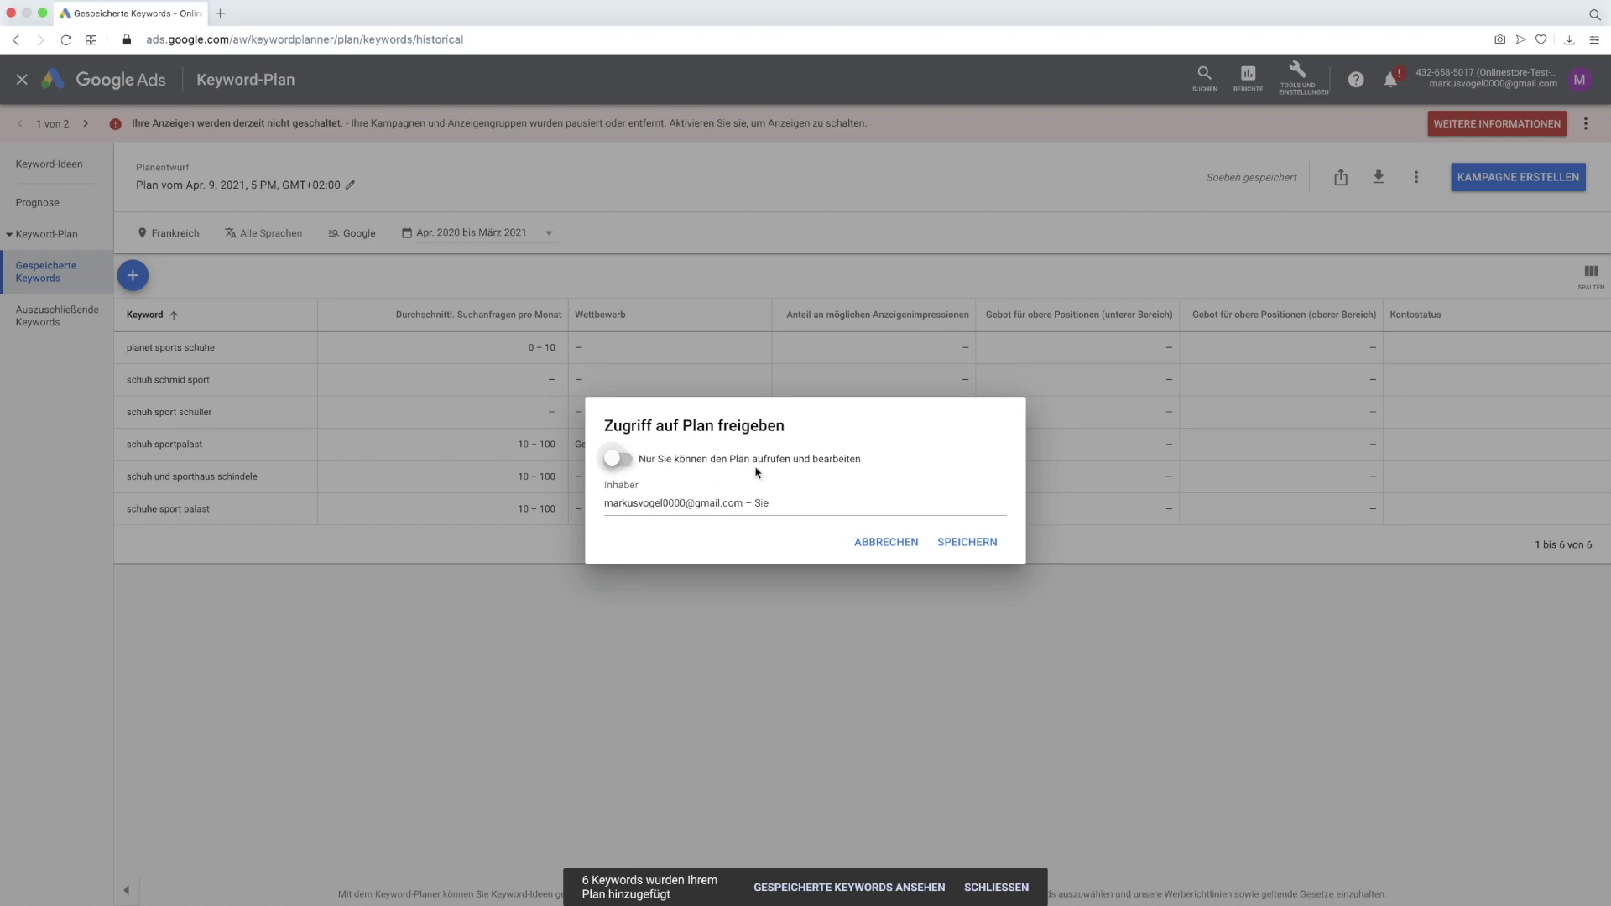
left_click(864, 541)
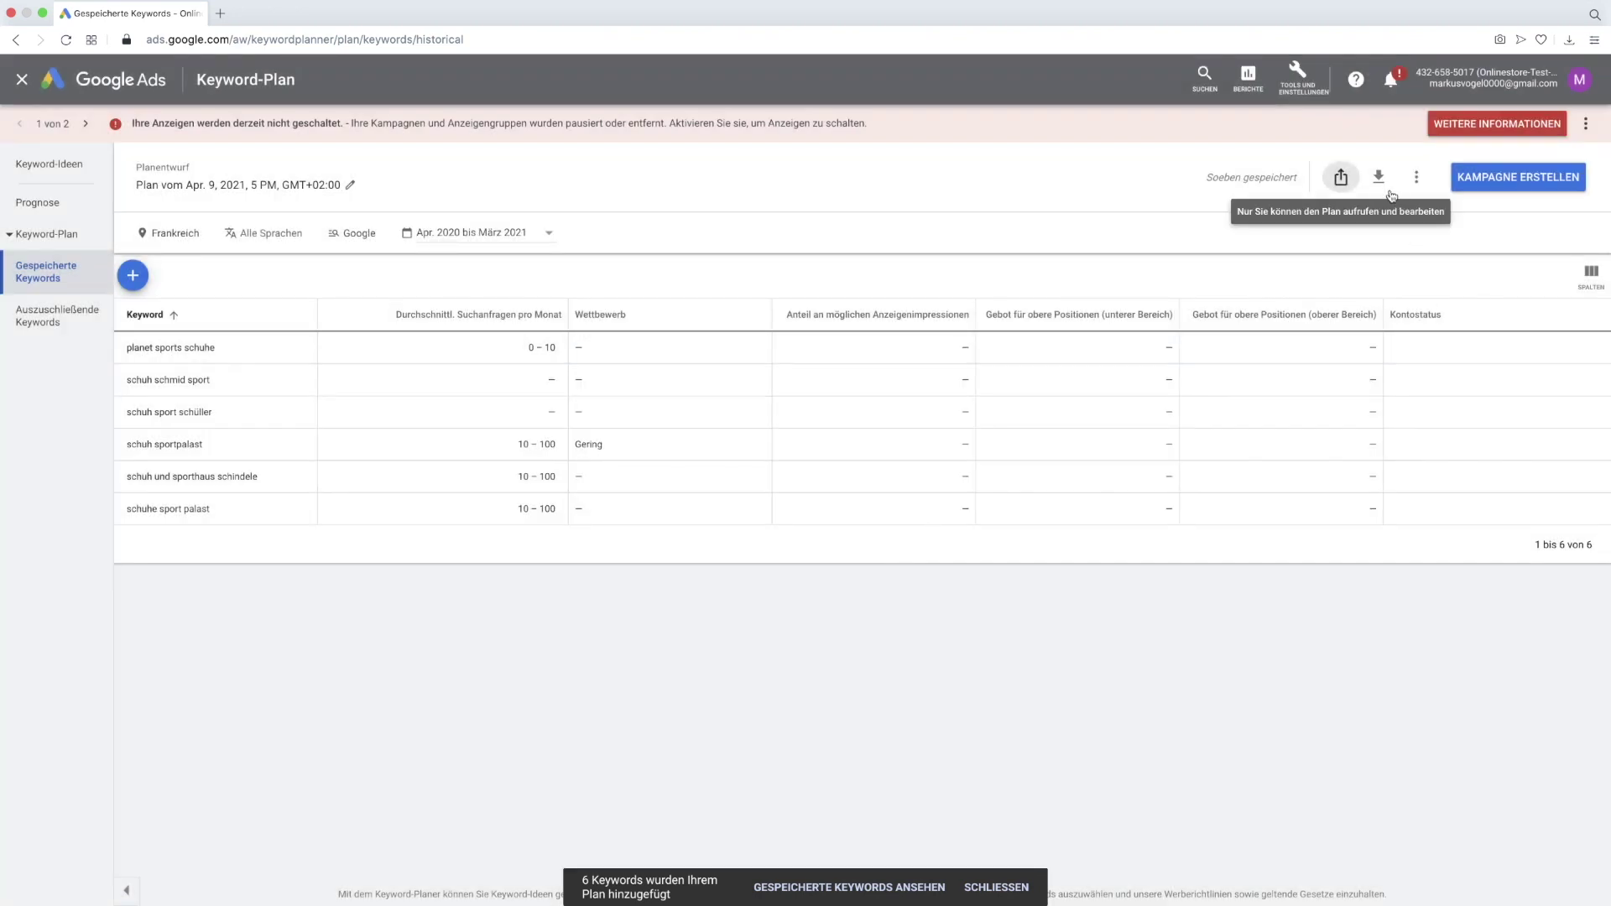